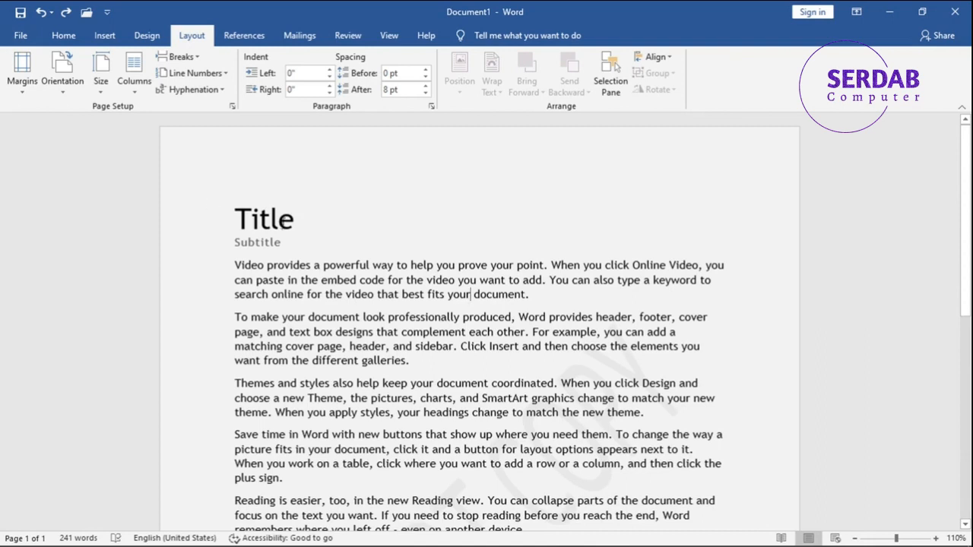
- Apply the Narrow margin preset to the document
{"action": "scroll", "coordinate": [668, 368], "scroll_direction": "down", "scroll_amount": 10}
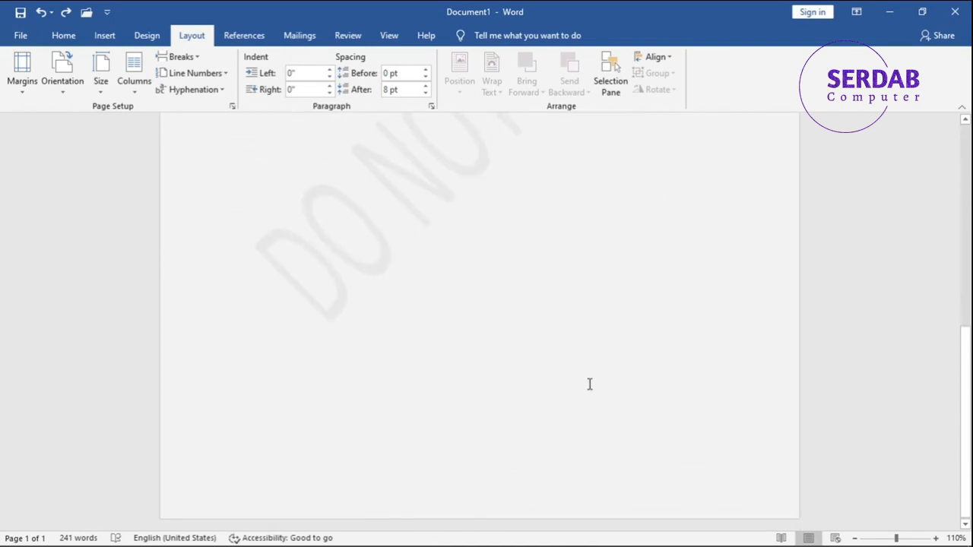
{"action": "scroll", "coordinate": [469, 426], "scroll_direction": "up", "scroll_amount": 1}
{"action": "scroll", "coordinate": [469, 426], "scroll_direction": "up", "scroll_amount": 9}
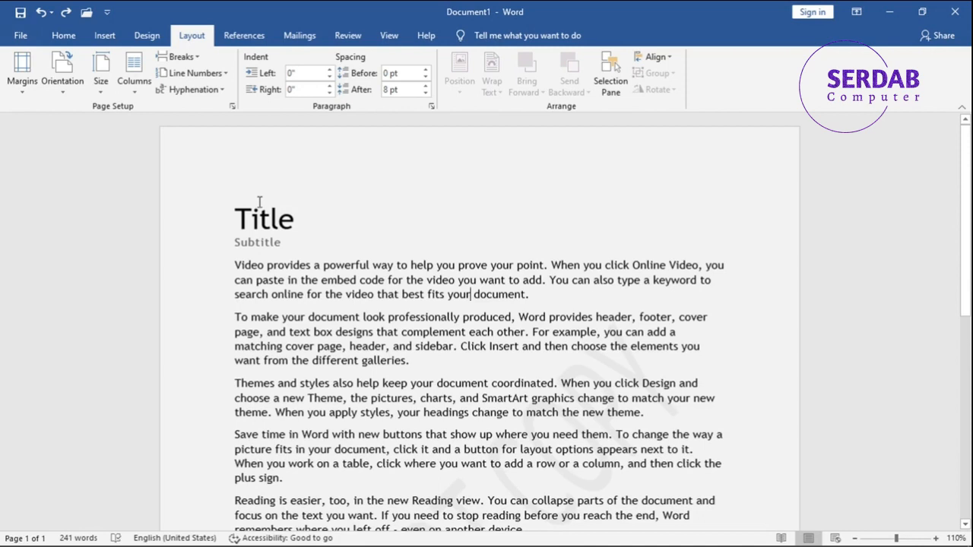
{"action": "left_click", "coordinate": [19, 97]}
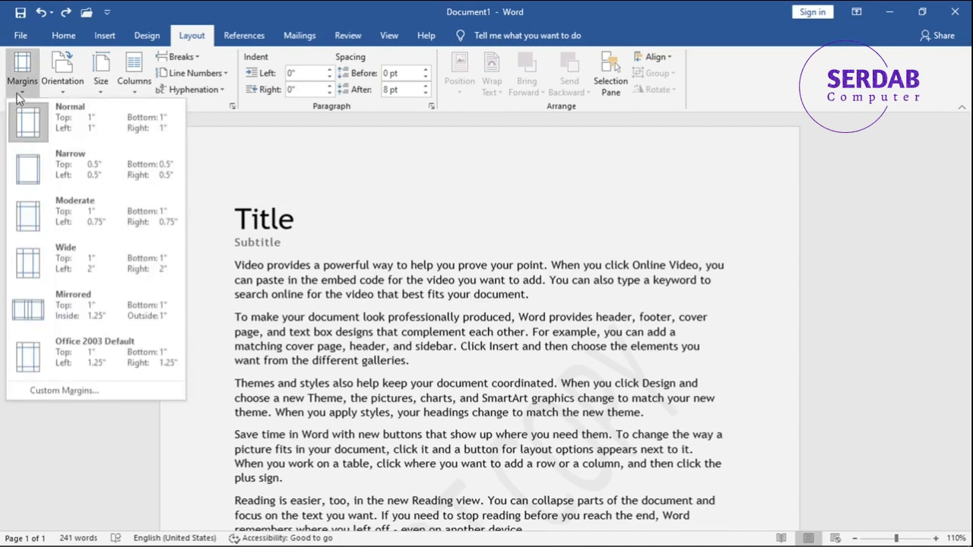
{"action": "left_click", "coordinate": [89, 169]}
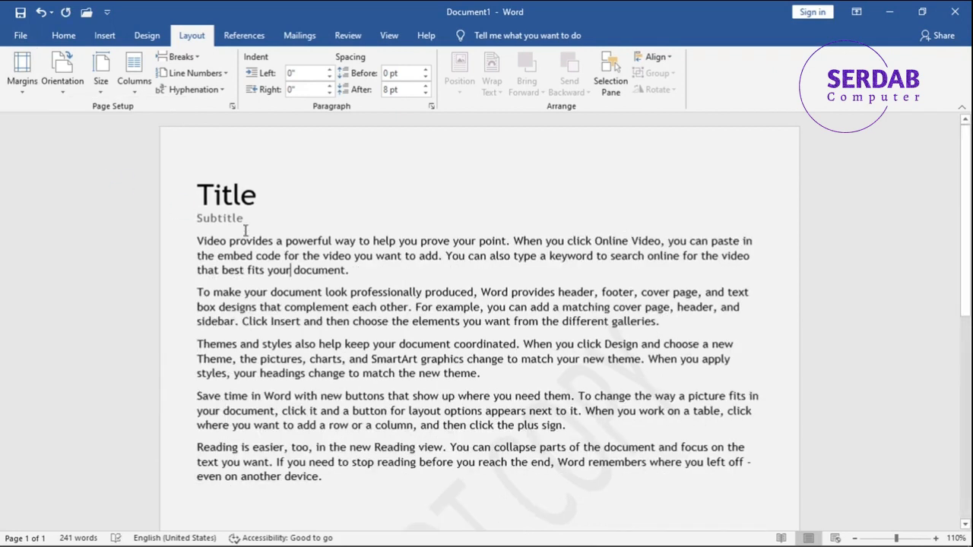
- Switch the page margins to the Moderate preset and afterwards to the Wide preset
{"action": "left_click", "coordinate": [22, 93]}
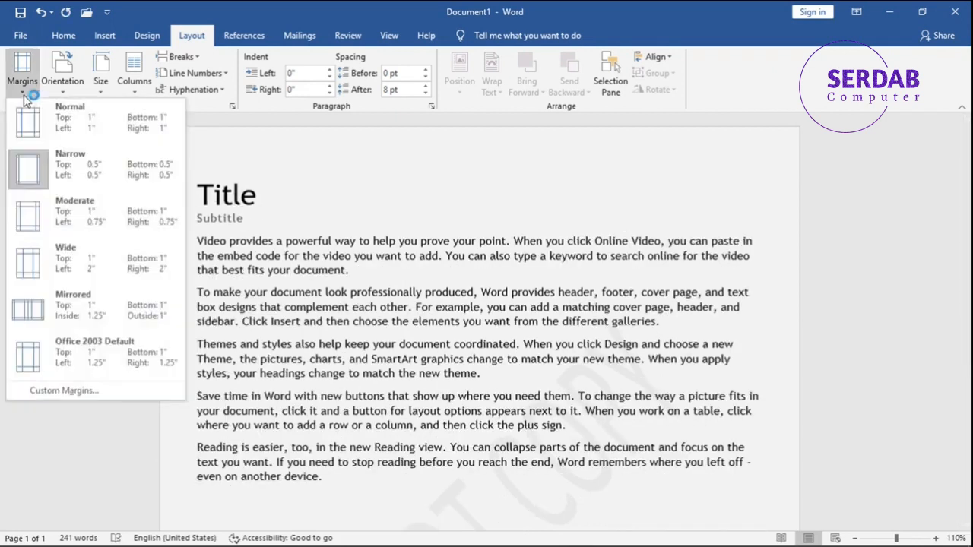
{"action": "left_click", "coordinate": [46, 233]}
{"action": "left_click", "coordinate": [23, 83]}
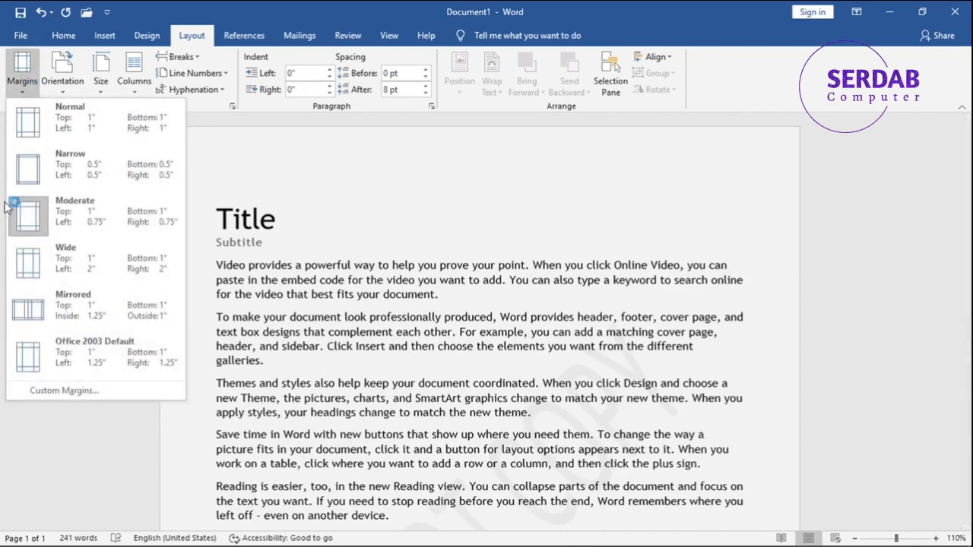
{"action": "left_click", "coordinate": [60, 257]}
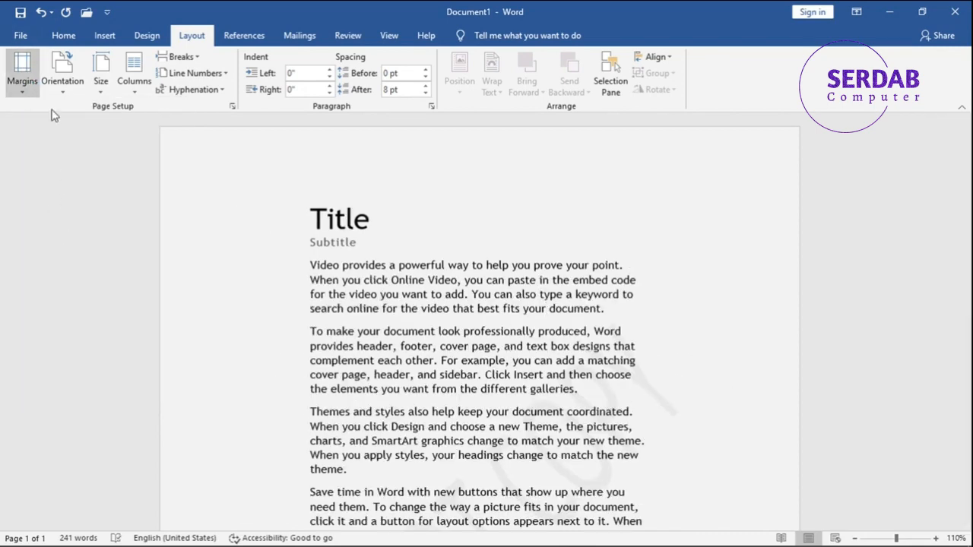
- Apply the Mirrored margin preset to the document
{"action": "scroll", "coordinate": [554, 332], "scroll_direction": "down", "scroll_amount": 5}
{"action": "scroll", "coordinate": [554, 332], "scroll_direction": "up", "scroll_amount": 5}
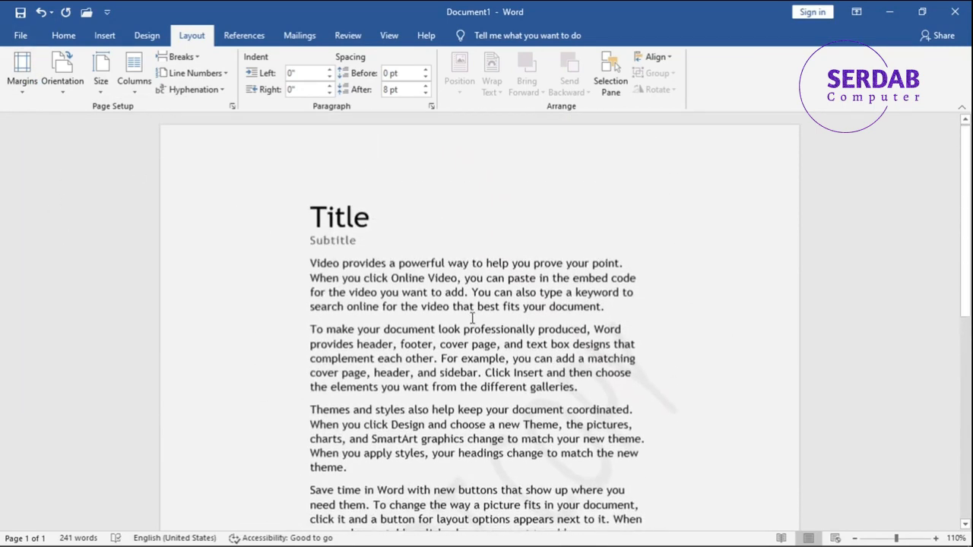
{"action": "left_click", "coordinate": [22, 76]}
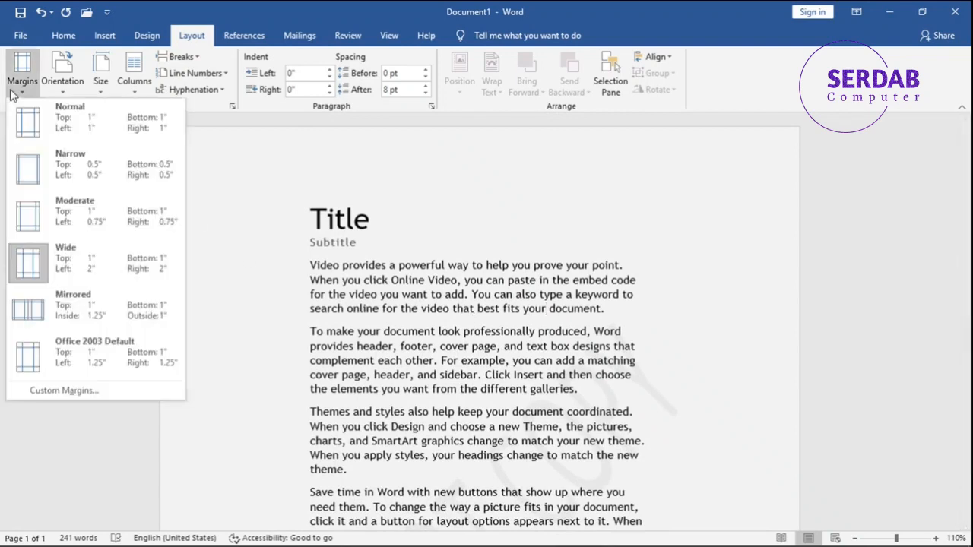
{"action": "left_click", "coordinate": [27, 302]}
- Apply the Office 2003 Default margin preset, followed by the Normal margin preset
{"action": "left_click", "coordinate": [19, 79]}
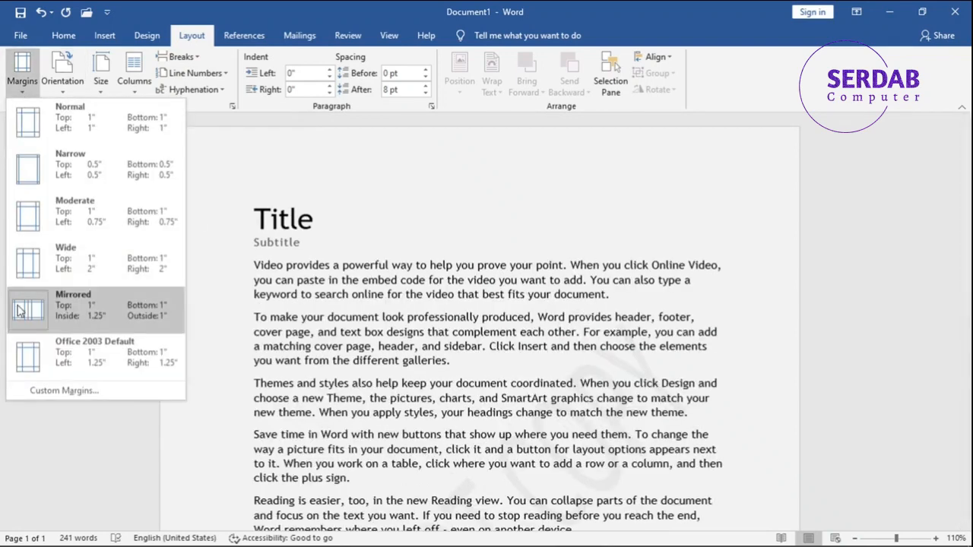
{"action": "left_click", "coordinate": [43, 365]}
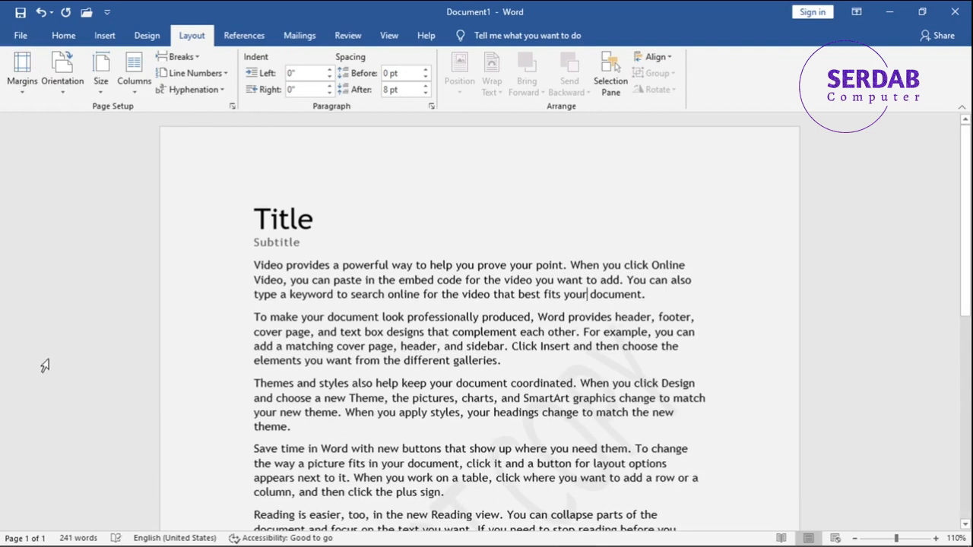
{"action": "left_click", "coordinate": [36, 79]}
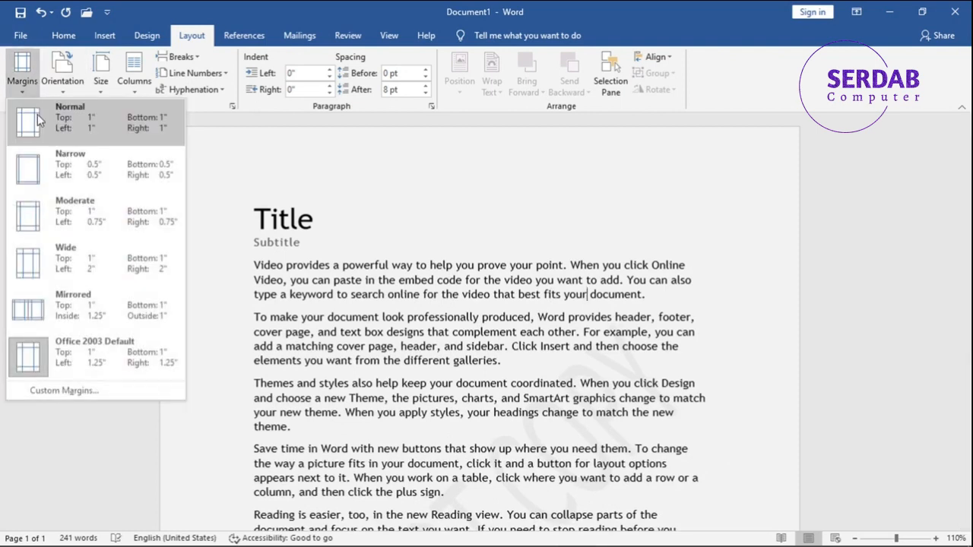
{"action": "left_click", "coordinate": [38, 121]}
- Add a 0.5" gutter through the Custom Margins settings and undo the change
{"action": "left_click", "coordinate": [22, 76]}
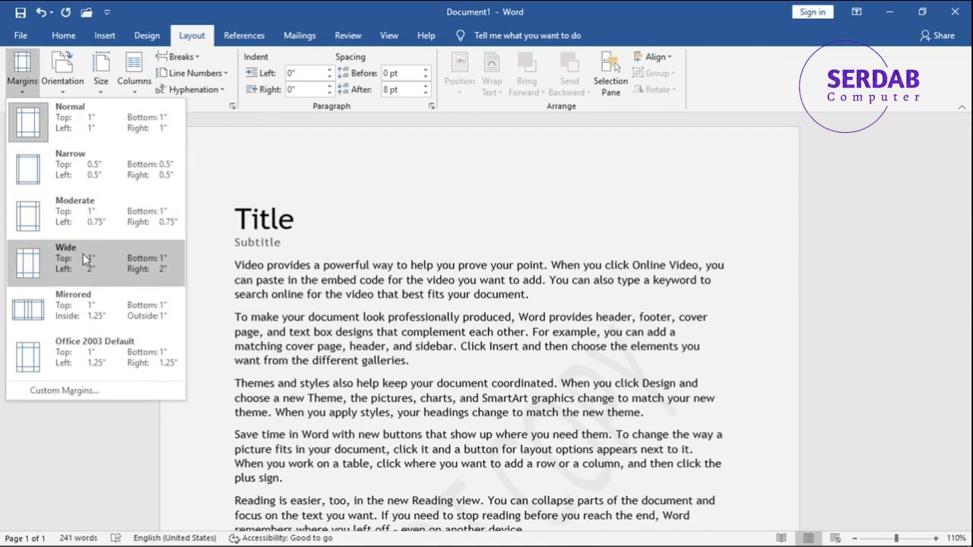
{"action": "left_click", "coordinate": [64, 390]}
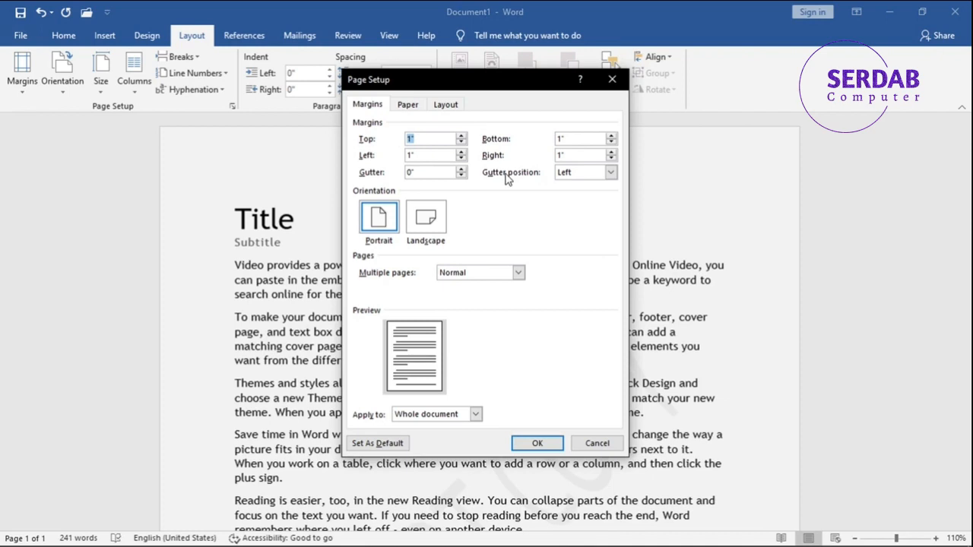
{"action": "left_click", "coordinate": [461, 169]}
{"action": "left_click", "coordinate": [460, 169]}
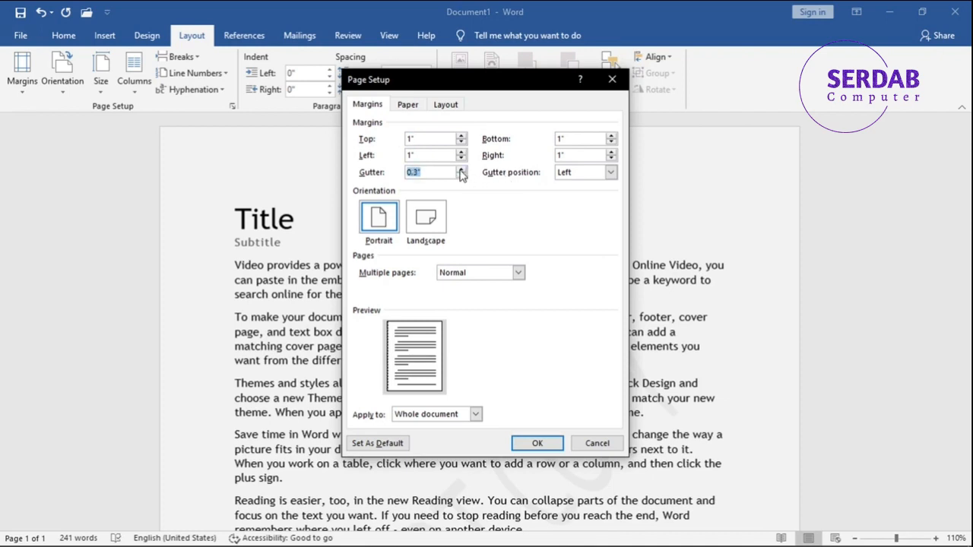
{"action": "left_click", "coordinate": [460, 170]}
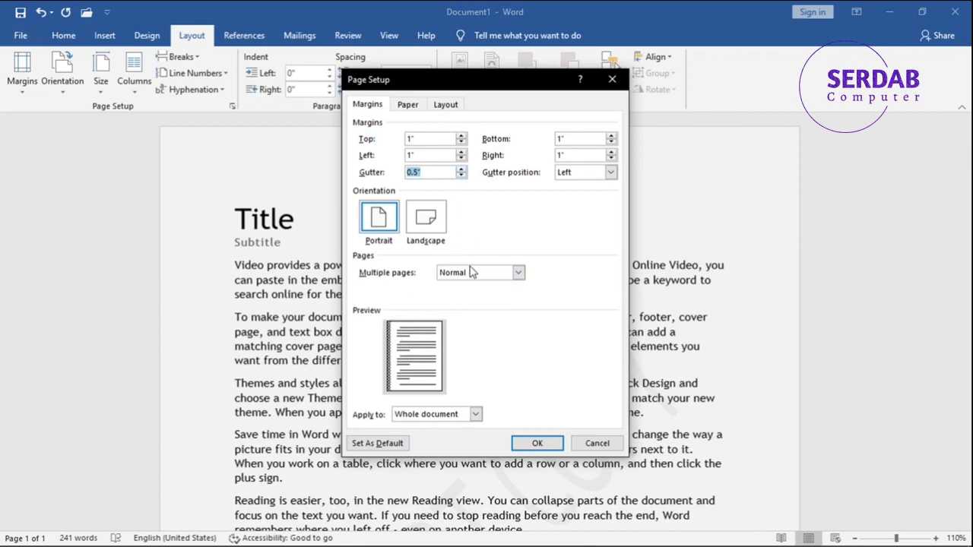
{"action": "left_click", "coordinate": [526, 442]}
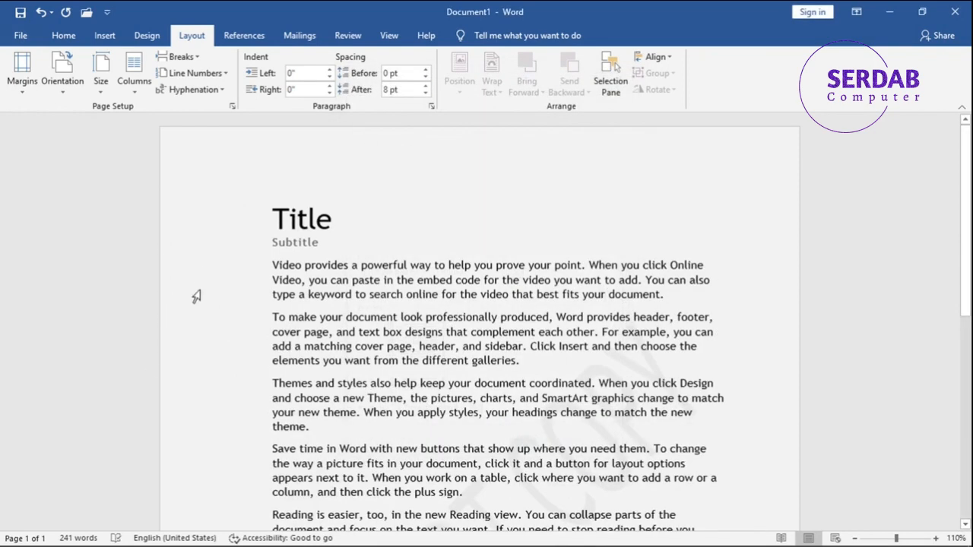
{"action": "key", "text": "ctrl+z"}
{"action": "left_click", "coordinate": [22, 73]}
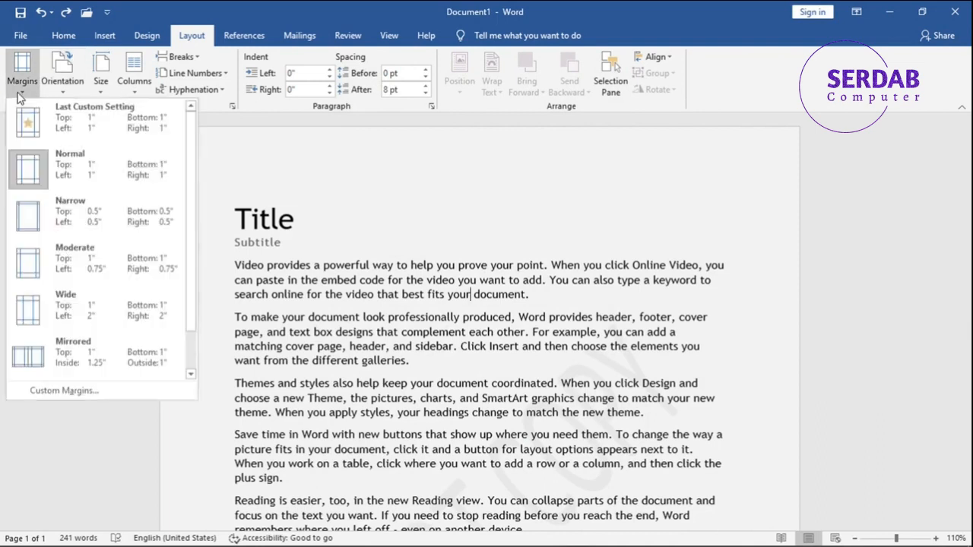
{"action": "left_click", "coordinate": [92, 391]}
{"action": "left_click", "coordinate": [589, 444]}
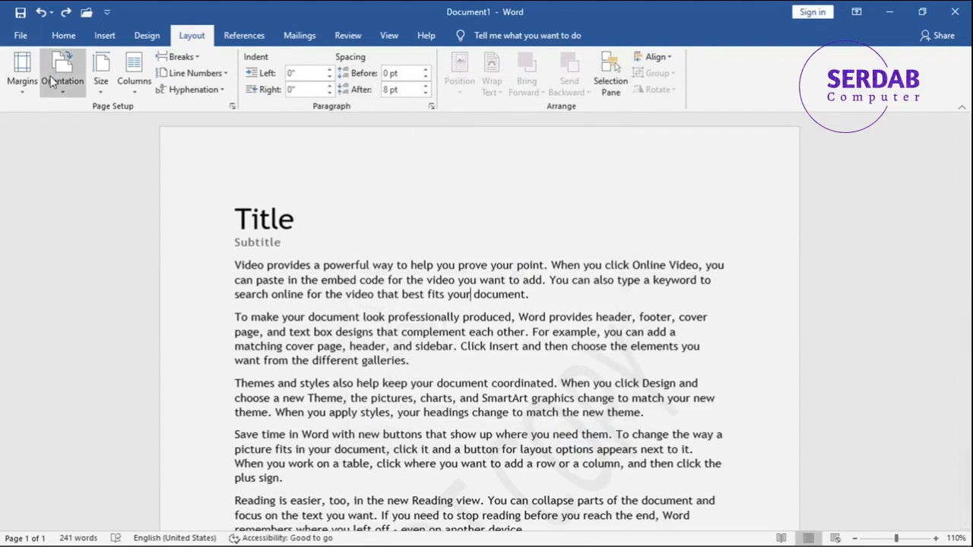
- Set the page orientation to Portrait
{"action": "scroll", "coordinate": [525, 273], "scroll_direction": "down", "scroll_amount": 6}
{"action": "scroll", "coordinate": [967, 386], "scroll_direction": "down", "scroll_amount": 1}
{"action": "left_click_drag", "start_coordinate": [966, 385], "coordinate": [939, 161]}
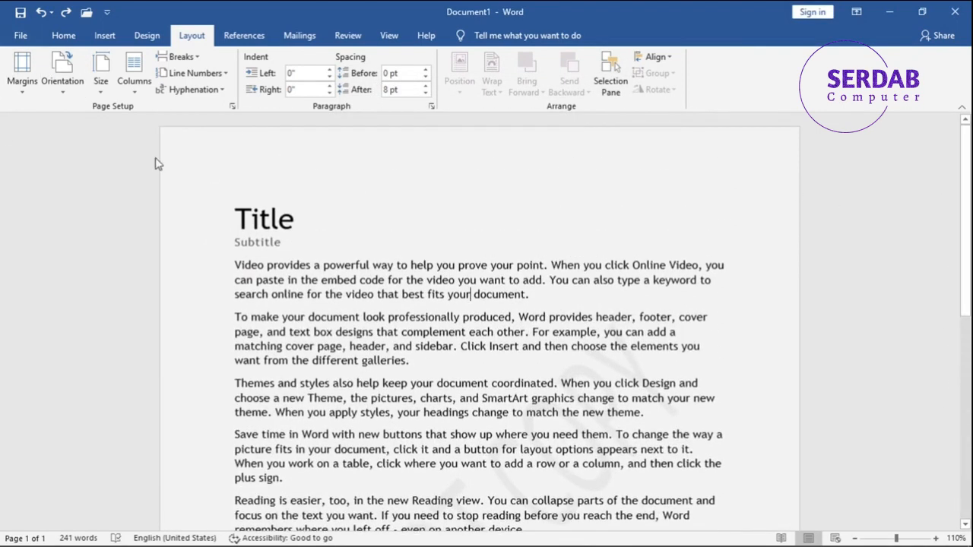
{"action": "left_click", "coordinate": [61, 72]}
{"action": "left_click", "coordinate": [83, 147]}
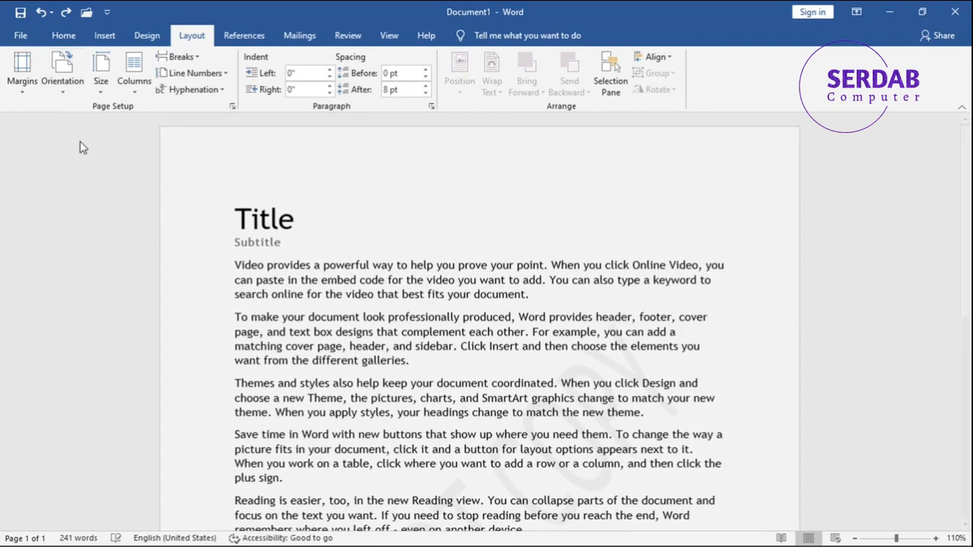
{"action": "scroll", "coordinate": [942, 342], "scroll_direction": "down", "scroll_amount": 6}
{"action": "scroll", "coordinate": [940, 408], "scroll_direction": "up", "scroll_amount": 5}
{"action": "left_click", "coordinate": [72, 98]}
{"action": "left_click", "coordinate": [82, 114]}
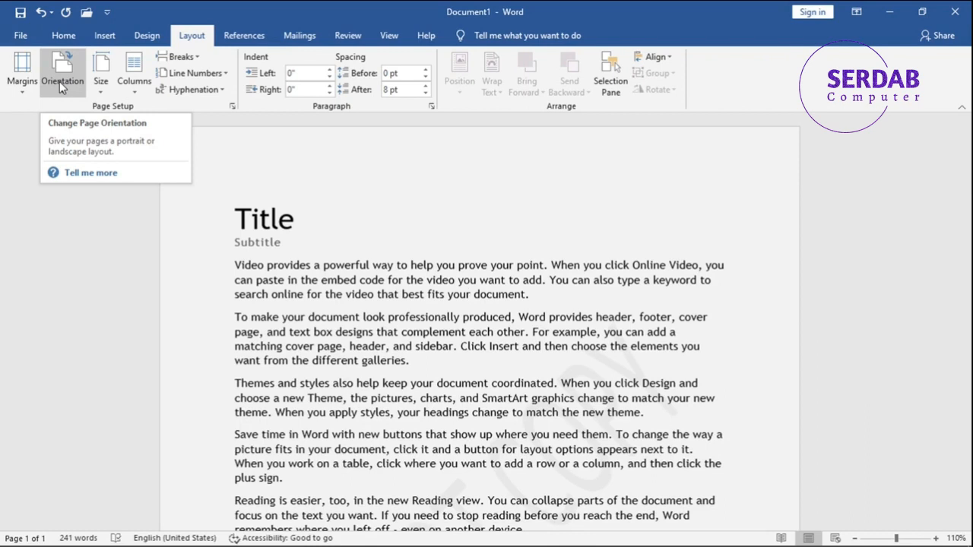
- Browse the paper size presets and the More Paper Sizes settings without applying any
{"action": "left_click", "coordinate": [99, 85]}
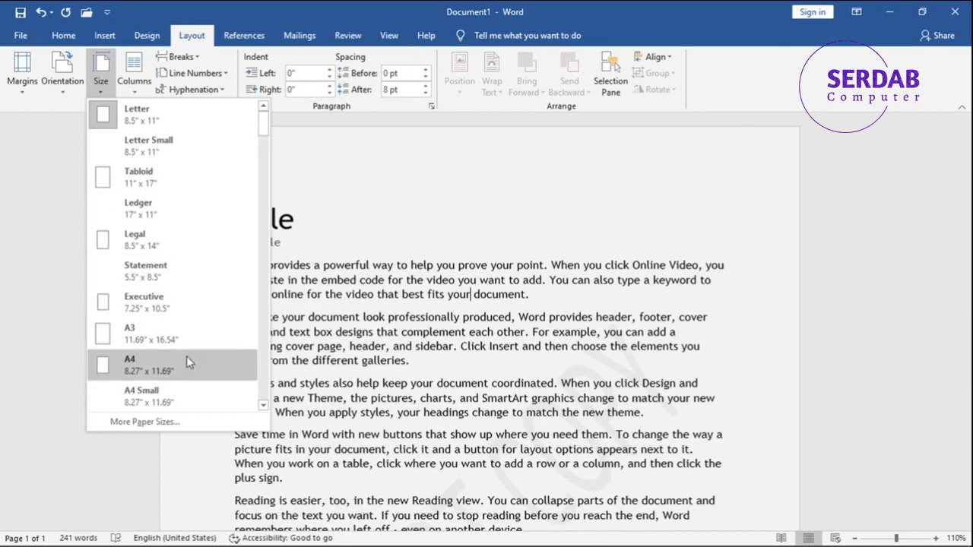
{"action": "scroll", "coordinate": [174, 244], "scroll_direction": "down", "scroll_amount": 5}
{"action": "scroll", "coordinate": [174, 244], "scroll_direction": "down", "scroll_amount": 4}
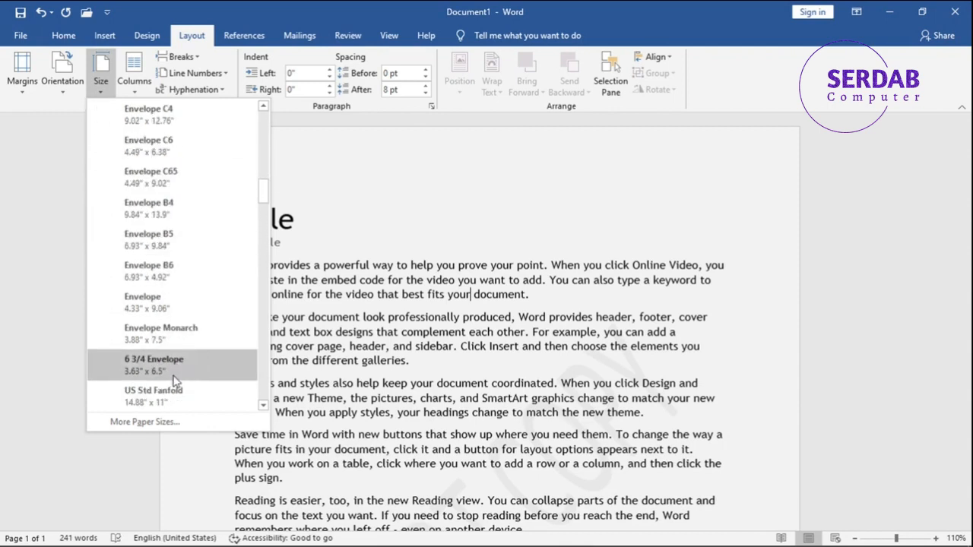
{"action": "left_click", "coordinate": [143, 421]}
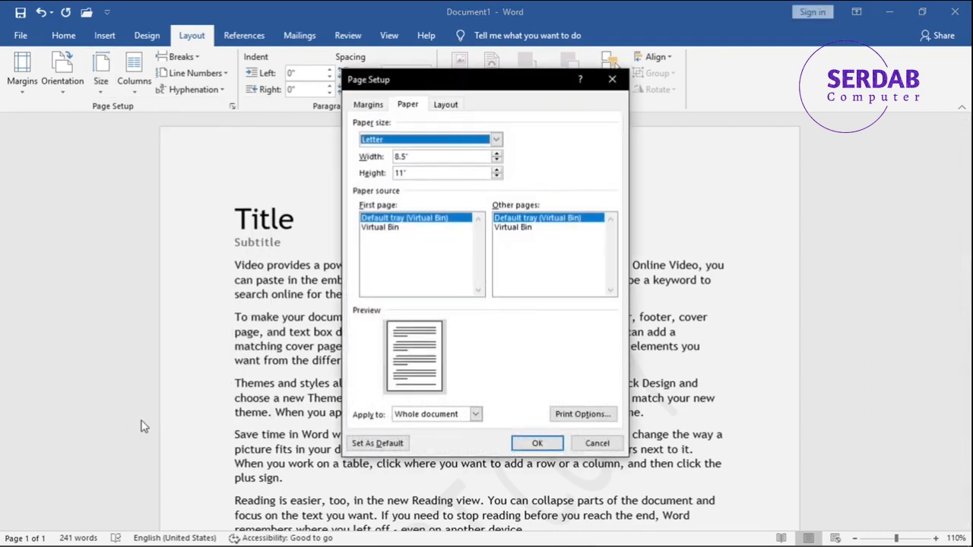
{"action": "left_click_drag", "start_coordinate": [409, 156], "coordinate": [384, 173]}
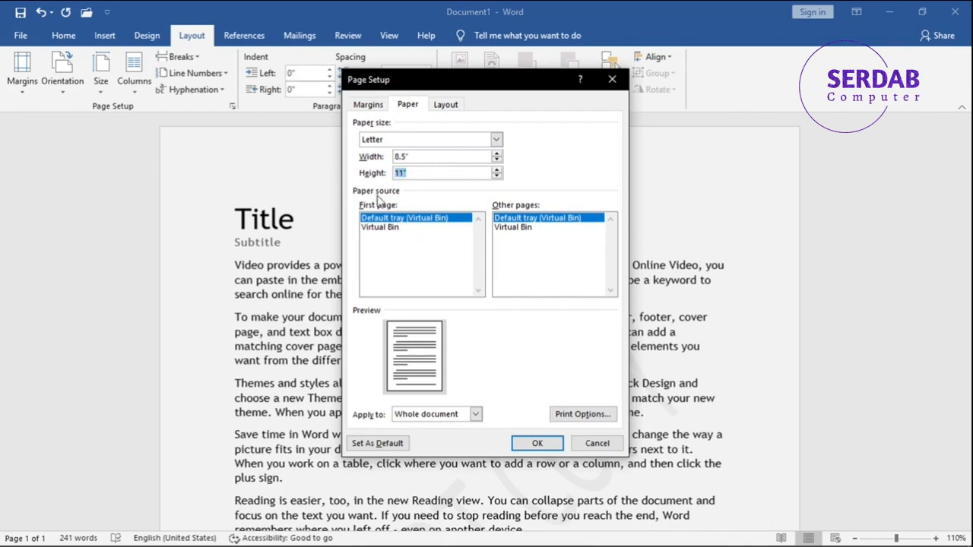
{"action": "left_click", "coordinate": [596, 443]}
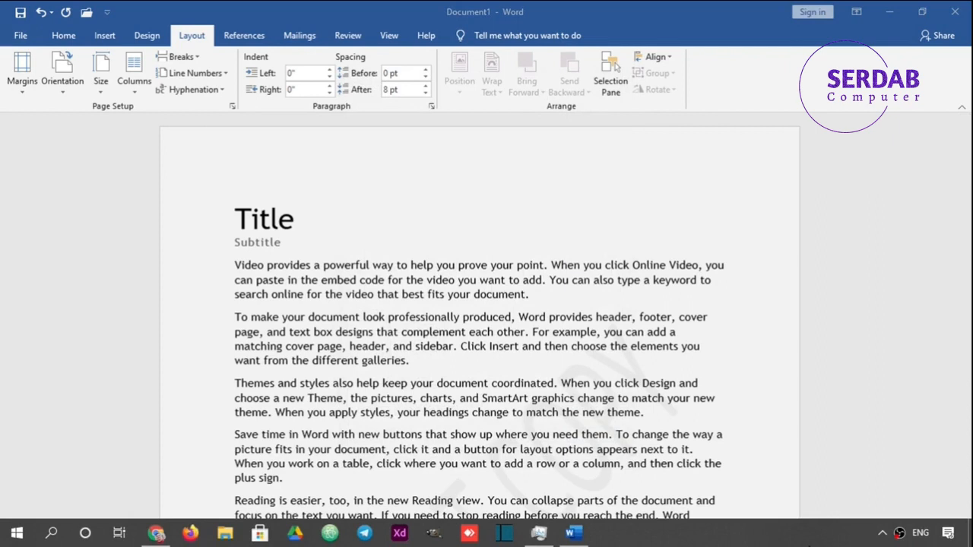
- Lay out the document text in three columns
{"action": "left_click", "coordinate": [137, 83]}
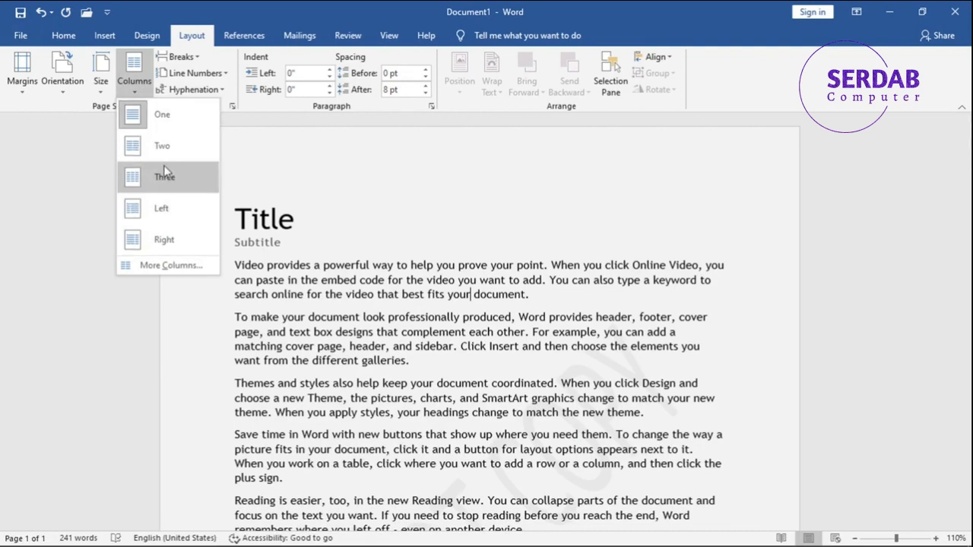
{"action": "key", "text": "Escape"}
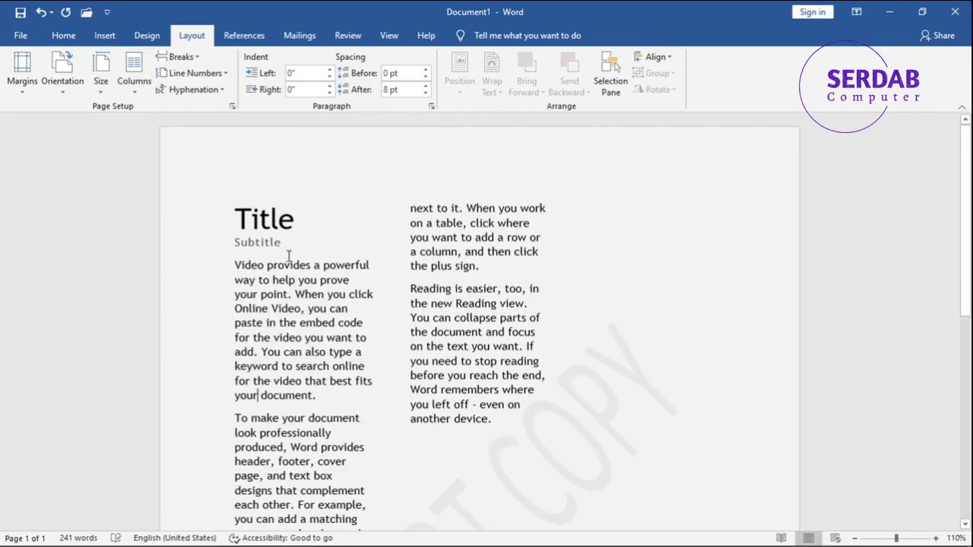
{"action": "scroll", "coordinate": [347, 274], "scroll_direction": "down", "scroll_amount": 7}
{"action": "scroll", "coordinate": [347, 277], "scroll_direction": "down", "scroll_amount": 4}
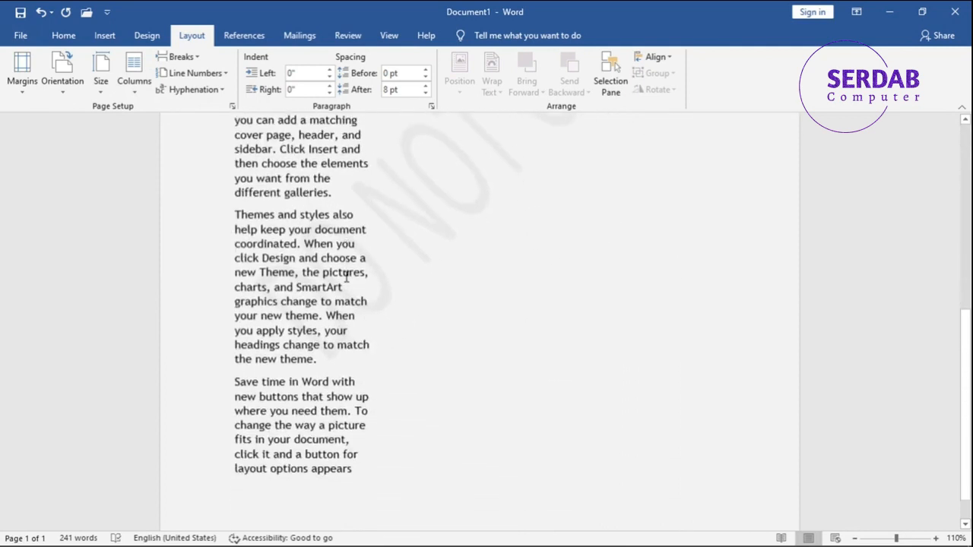
{"action": "scroll", "coordinate": [342, 275], "scroll_direction": "up", "scroll_amount": 10}
- Insert extra sample paragraphs at the end of the text using the =rand() command
{"action": "left_click", "coordinate": [504, 386]}
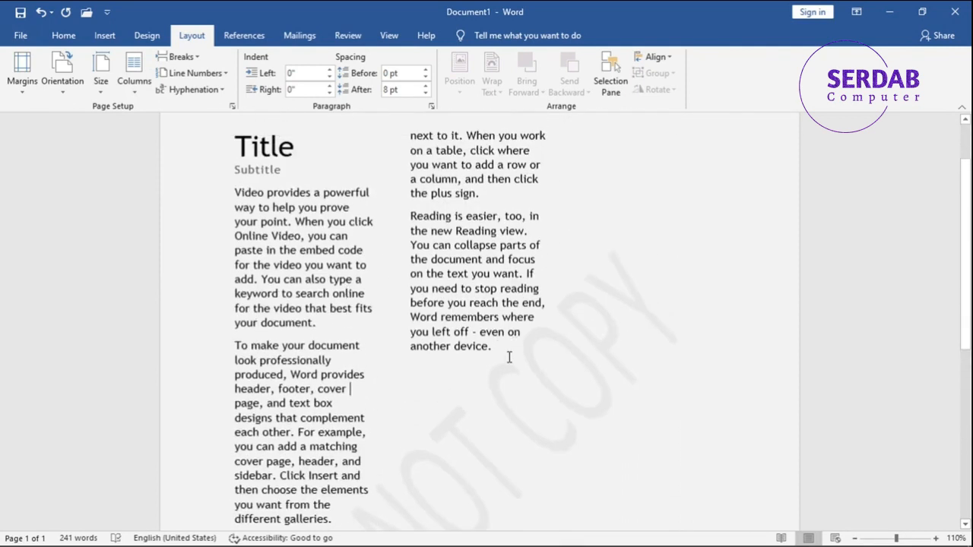
{"action": "left_click", "coordinate": [509, 358]}
{"action": "type", "text": "=ran"}
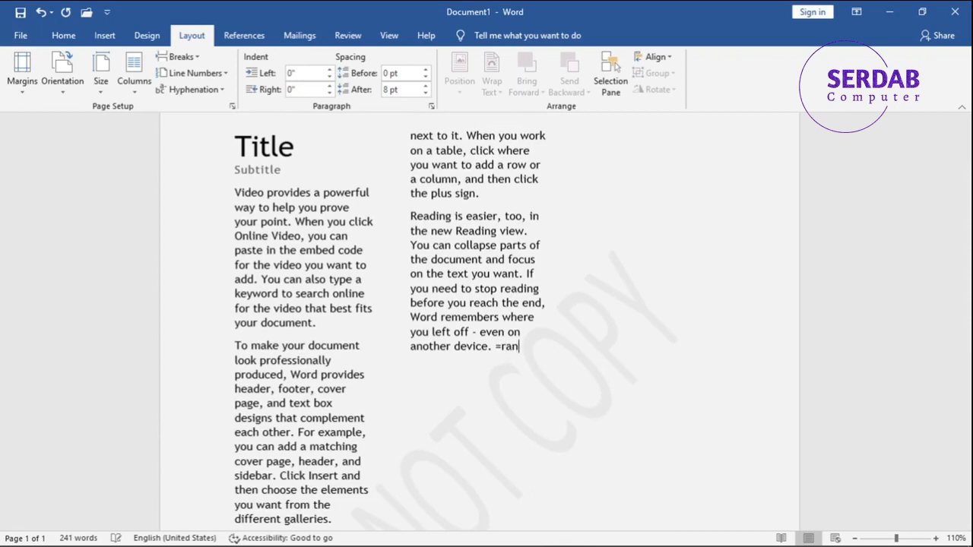
{"action": "type", "text": "d()"}
{"action": "key", "text": "Return"}
{"action": "key", "text": "BackSpace"}
{"action": "key", "text": "BackSpace"}
{"action": "key", "text": "BackSpace"}
{"action": "key", "text": "BackSpace"}
{"action": "key", "text": "BackSpace"}
{"action": "key", "text": "BackSpace"}
{"action": "type", "text": "-rarand()"}
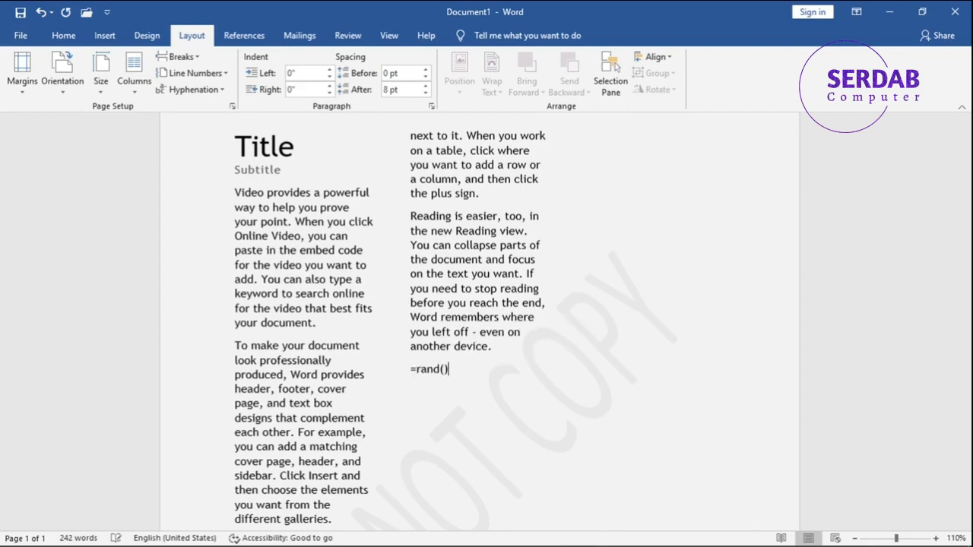
{"action": "key", "text": "Return"}
{"action": "scroll", "coordinate": [510, 357], "scroll_direction": "up", "scroll_amount": 3}
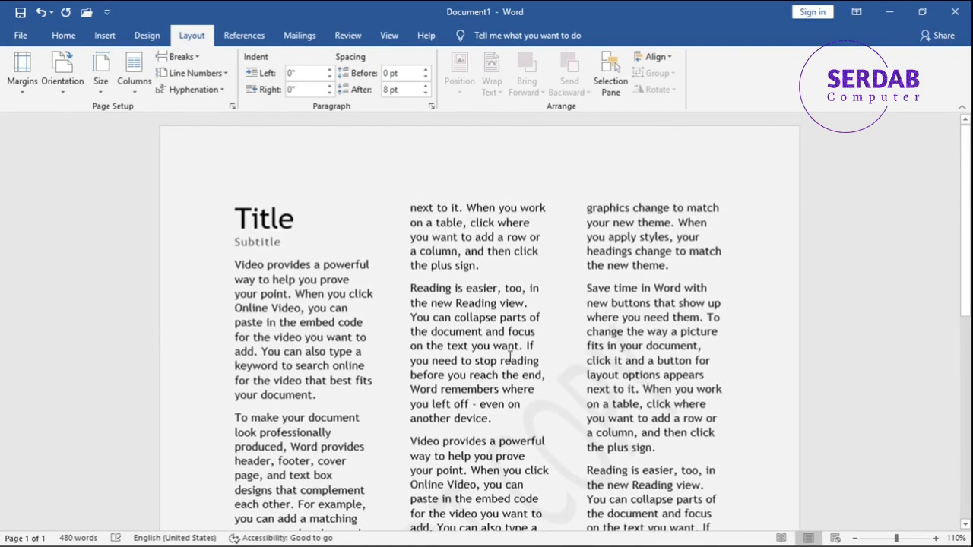
{"action": "scroll", "coordinate": [494, 252], "scroll_direction": "down", "scroll_amount": 10}
{"action": "scroll", "coordinate": [494, 252], "scroll_direction": "up", "scroll_amount": 3}
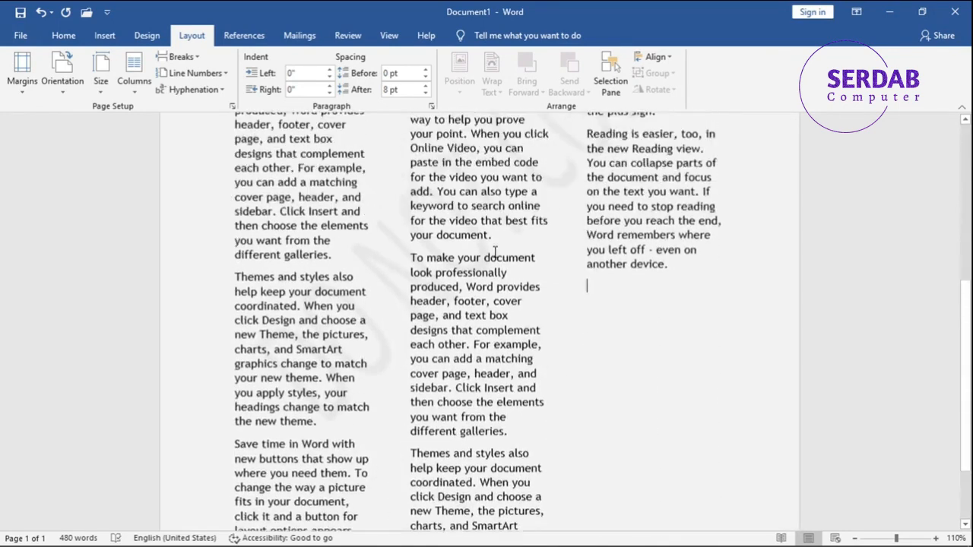
- Add two more single sample paragraphs at the end of the text with =rand(1)
{"action": "type", "text": "=rand"}
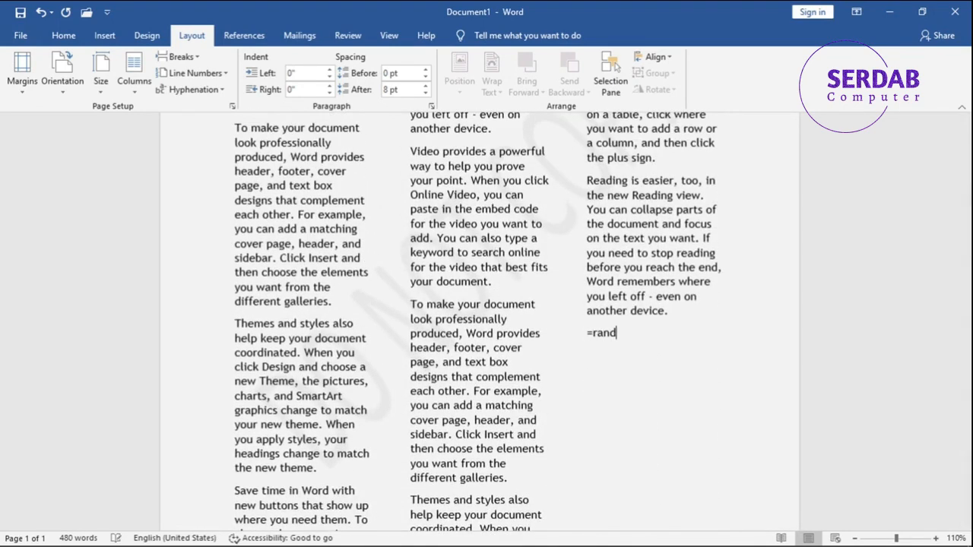
{"action": "type", "text": "(1)"}
{"action": "key", "text": "Return"}
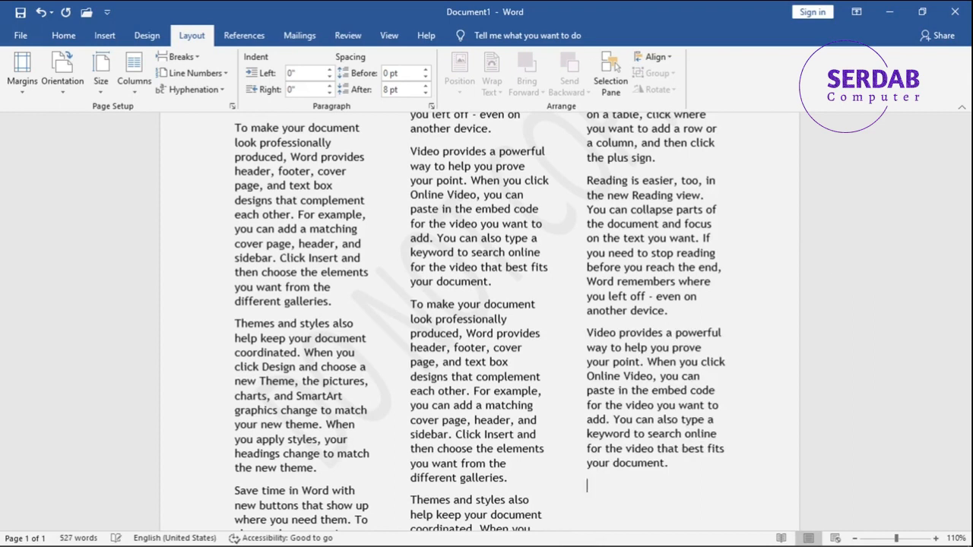
{"action": "type", "text": "=rand(1)"}
{"action": "key", "text": "Return"}
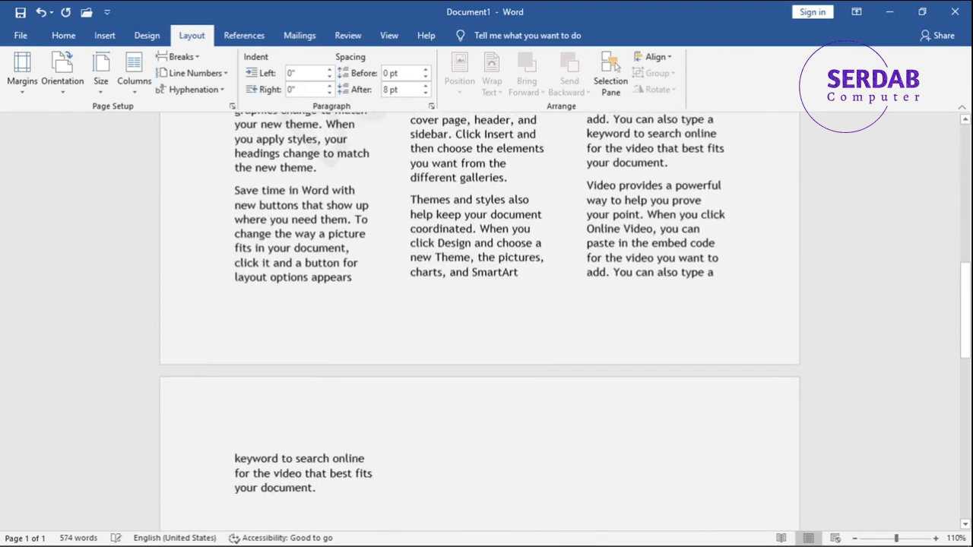
- Delete the paragraph spilling onto the second page along with the leftover text and empty lines
{"action": "triple_click", "coordinate": [274, 460]}
{"action": "key", "text": "Delete"}
{"action": "key", "text": "BackSpace"}
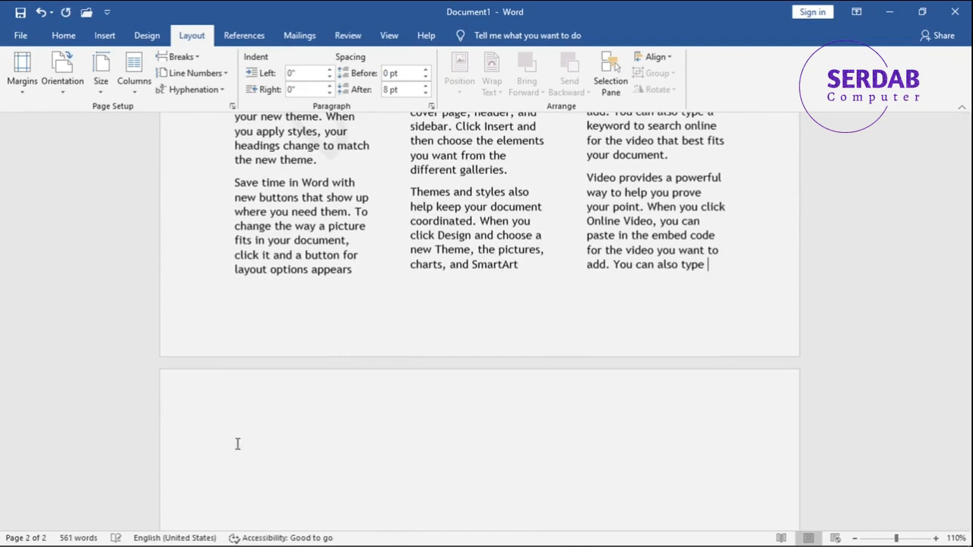
{"action": "key", "text": "BackSpace"}
{"action": "key", "text": "BackSpace"}
{"action": "key", "text": "BackSpace"}
{"action": "key", "text": "BackSpace"}
{"action": "key", "text": "BackSpace"}
{"action": "key", "text": "BackSpace"}
{"action": "key", "text": "BackSpace"}
{"action": "key", "text": "BackSpace"}
{"action": "key", "text": "BackSpace"}
{"action": "key", "text": "BackSpace"}
{"action": "key", "text": "BackSpace"}
{"action": "key", "text": "BackSpace"}
{"action": "key", "text": "BackSpace"}
{"action": "key", "text": "BackSpace"}
{"action": "key", "text": "BackSpace"}
{"action": "key", "text": "BackSpace"}
{"action": "scroll", "coordinate": [570, 403], "scroll_direction": "up", "scroll_amount": 2}
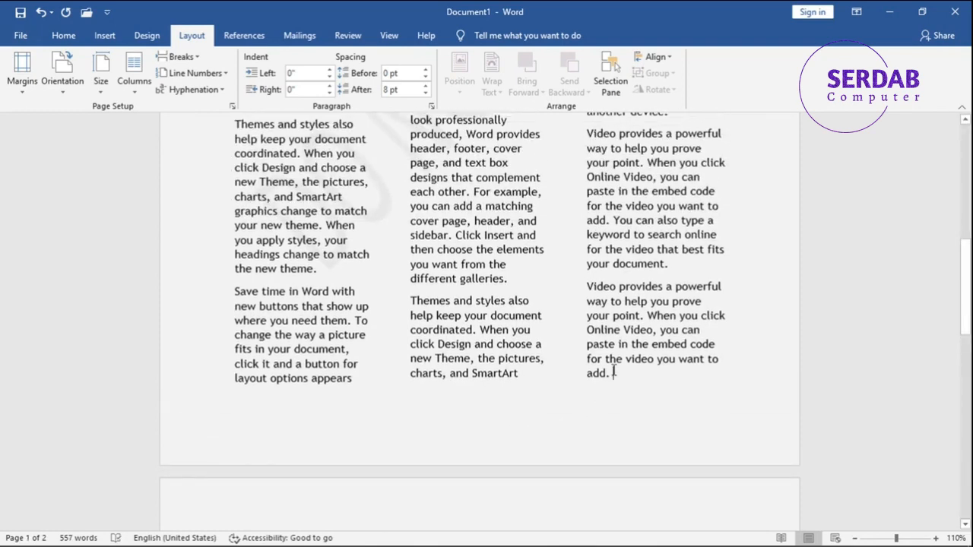
{"action": "scroll", "coordinate": [586, 418], "scroll_direction": "down", "scroll_amount": 3}
{"action": "left_click", "coordinate": [224, 395]}
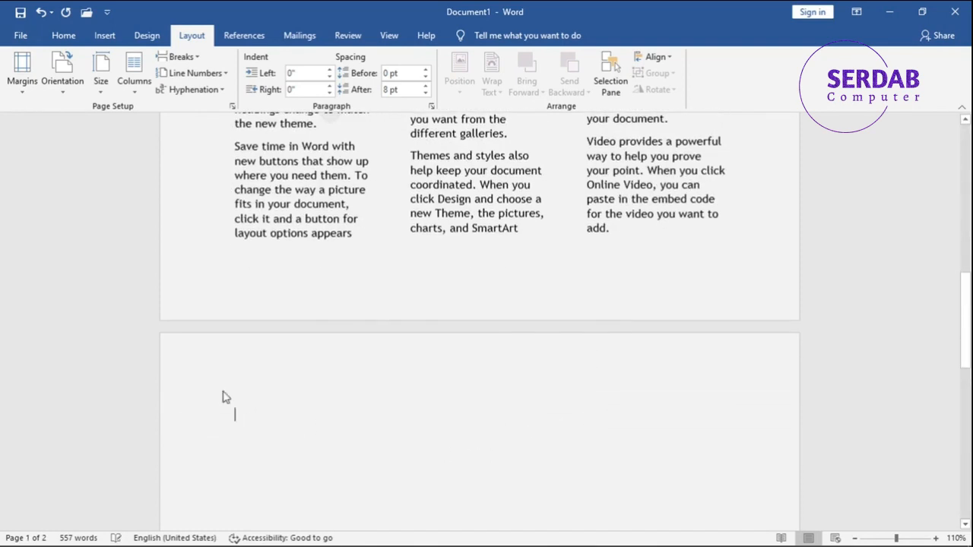
{"action": "key", "text": "BackSpace"}
- Open More Columns and try the Left, Right, Two and One presets and column counts from 2 to 6
{"action": "scroll", "coordinate": [498, 414], "scroll_direction": "up", "scroll_amount": 5}
{"action": "scroll", "coordinate": [498, 414], "scroll_direction": "up", "scroll_amount": 1}
{"action": "scroll", "coordinate": [498, 414], "scroll_direction": "down", "scroll_amount": 5}
{"action": "scroll", "coordinate": [191, 261], "scroll_direction": "up", "scroll_amount": 5}
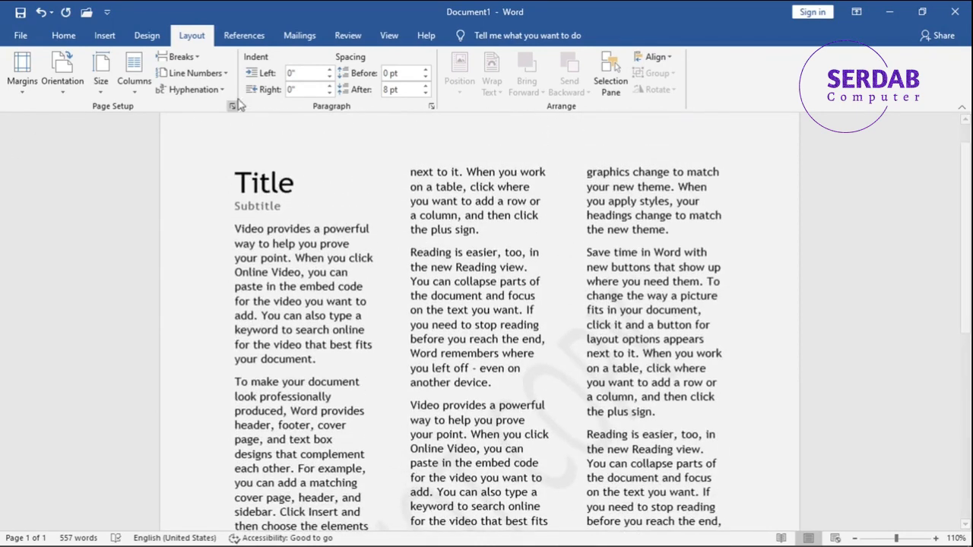
{"action": "left_click", "coordinate": [134, 82]}
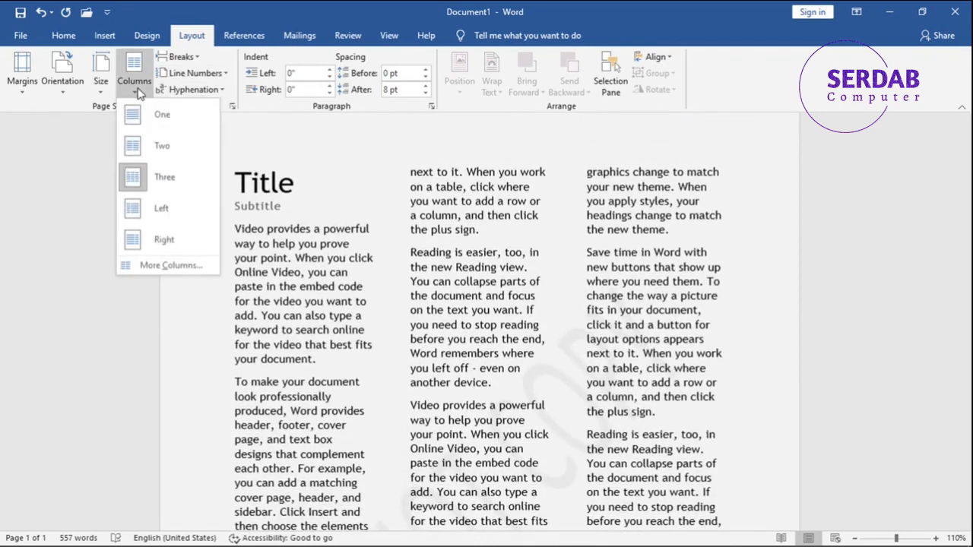
{"action": "left_click", "coordinate": [141, 266]}
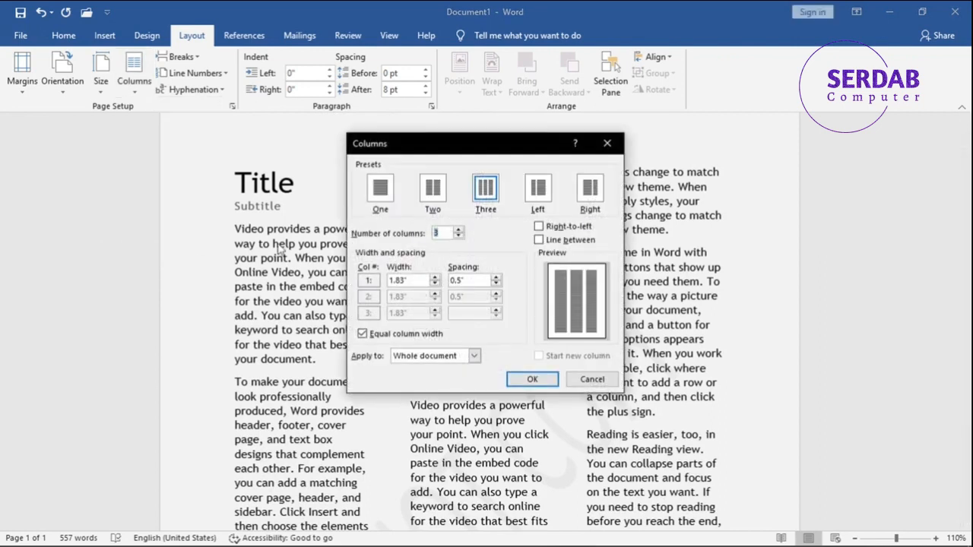
{"action": "left_click", "coordinate": [536, 192]}
{"action": "left_click", "coordinate": [589, 191]}
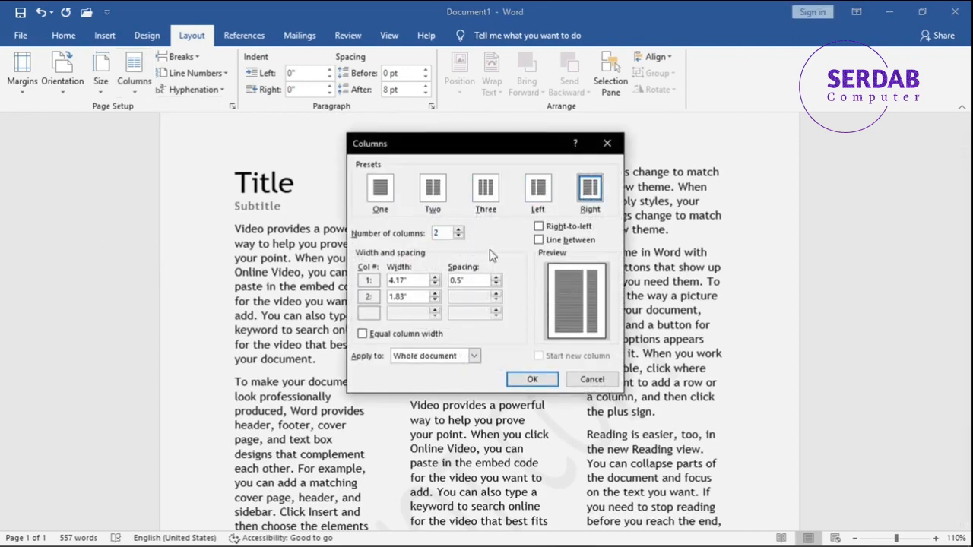
{"action": "left_click", "coordinate": [439, 199]}
{"action": "left_click", "coordinate": [380, 196]}
{"action": "left_click", "coordinate": [458, 230]}
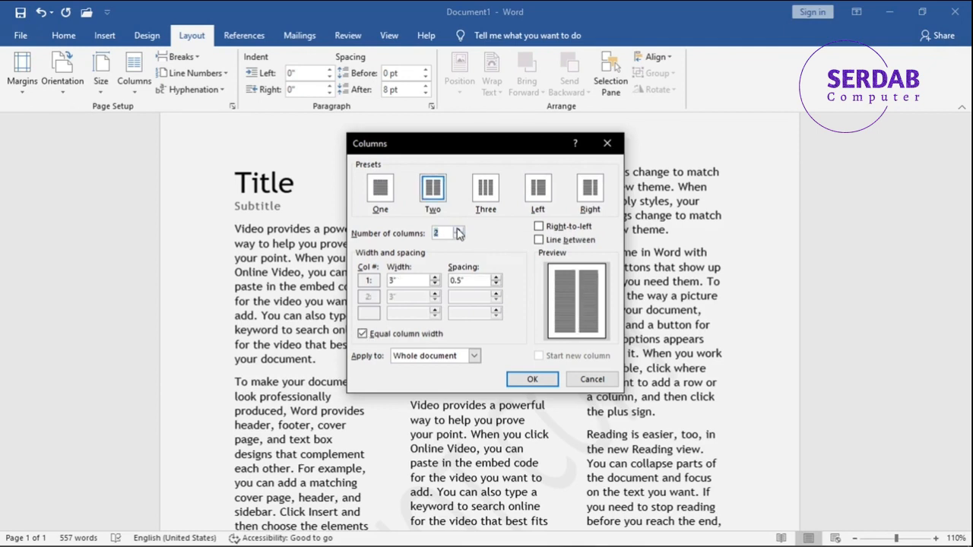
{"action": "left_click", "coordinate": [459, 230]}
{"action": "left_click", "coordinate": [458, 230]}
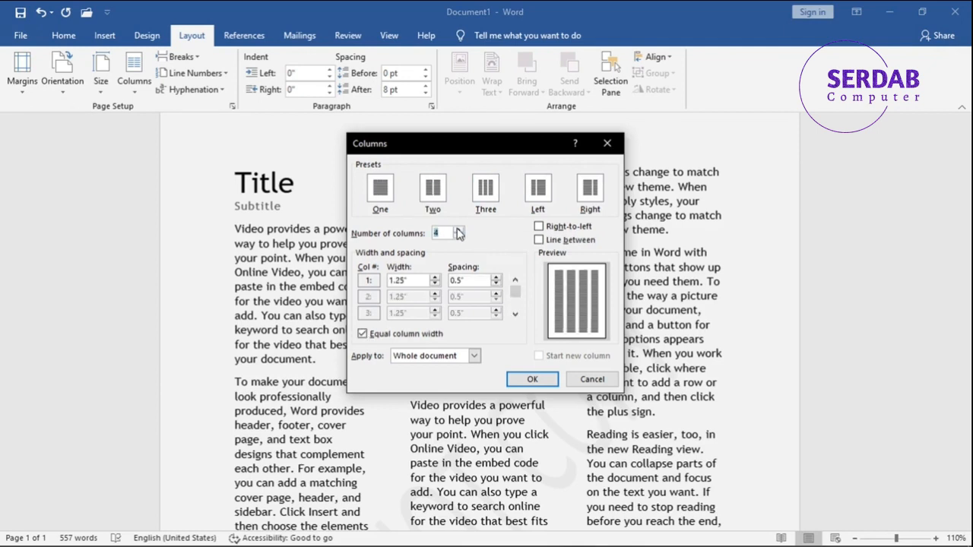
{"action": "left_click", "coordinate": [458, 230]}
{"action": "left_click", "coordinate": [458, 231]}
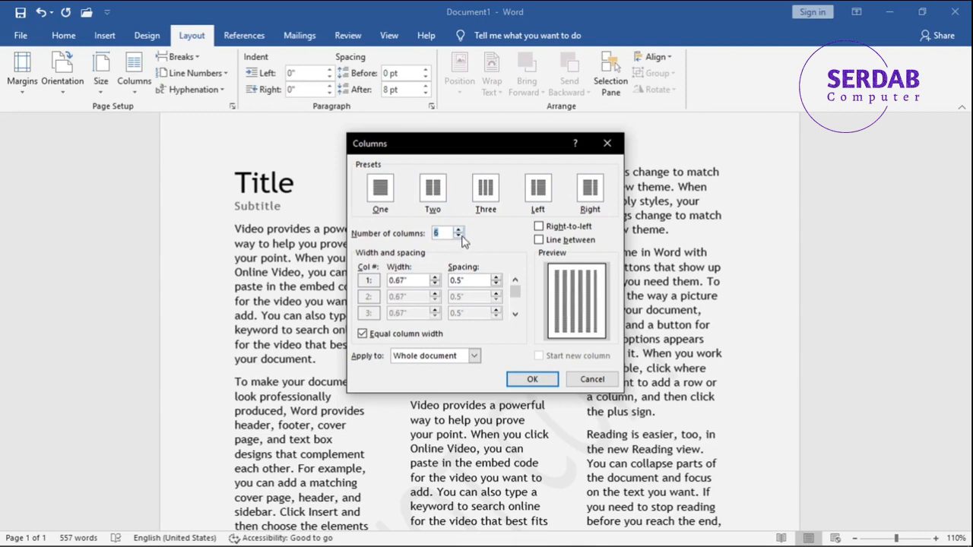
{"action": "left_click", "coordinate": [459, 237]}
{"action": "left_click", "coordinate": [458, 237]}
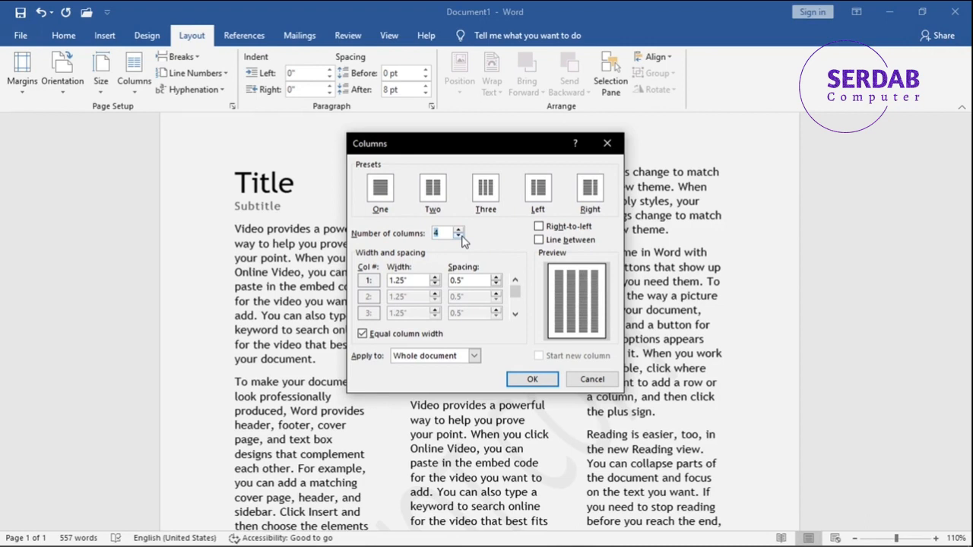
{"action": "left_click", "coordinate": [459, 236]}
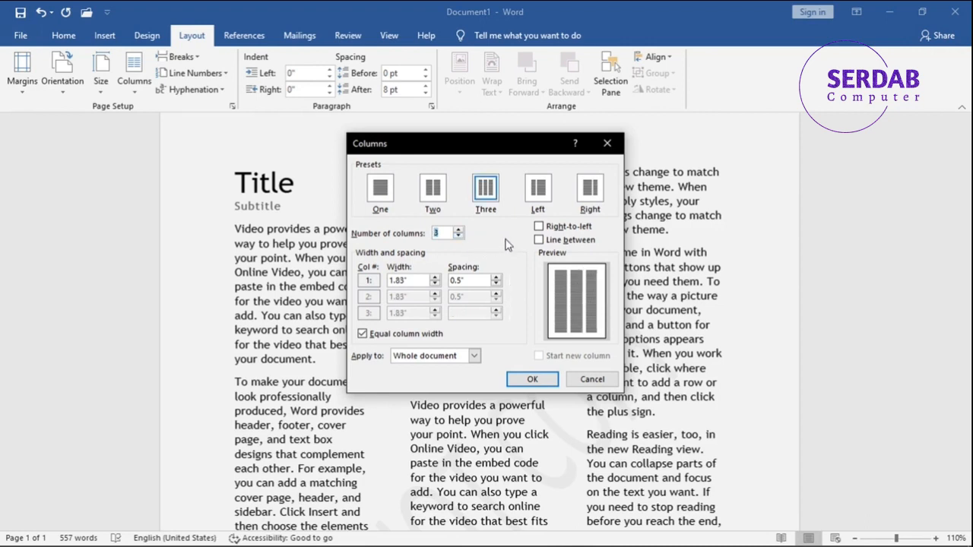
- Toggle Line between on and off, check the Apply to options, and close the Columns dialog
{"action": "left_click", "coordinate": [554, 241]}
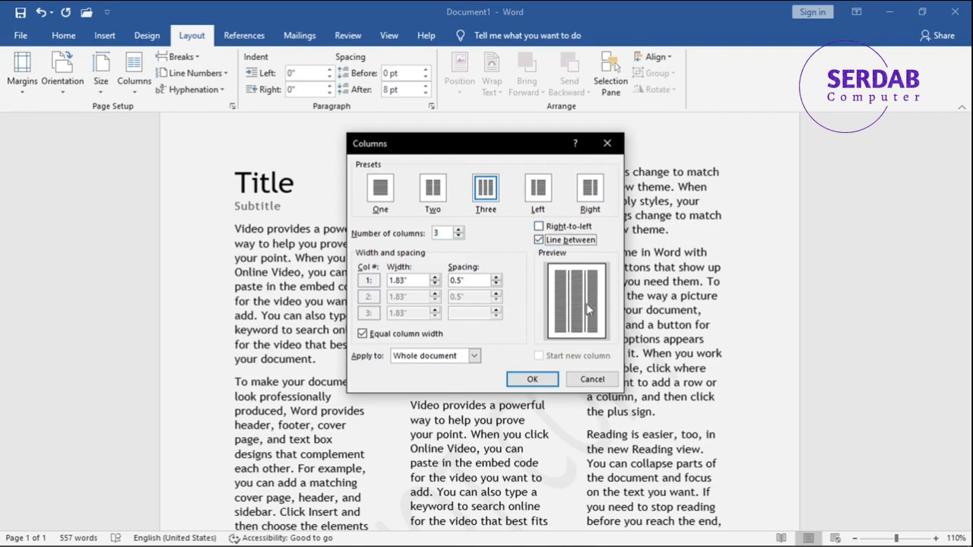
{"action": "left_click", "coordinate": [550, 242]}
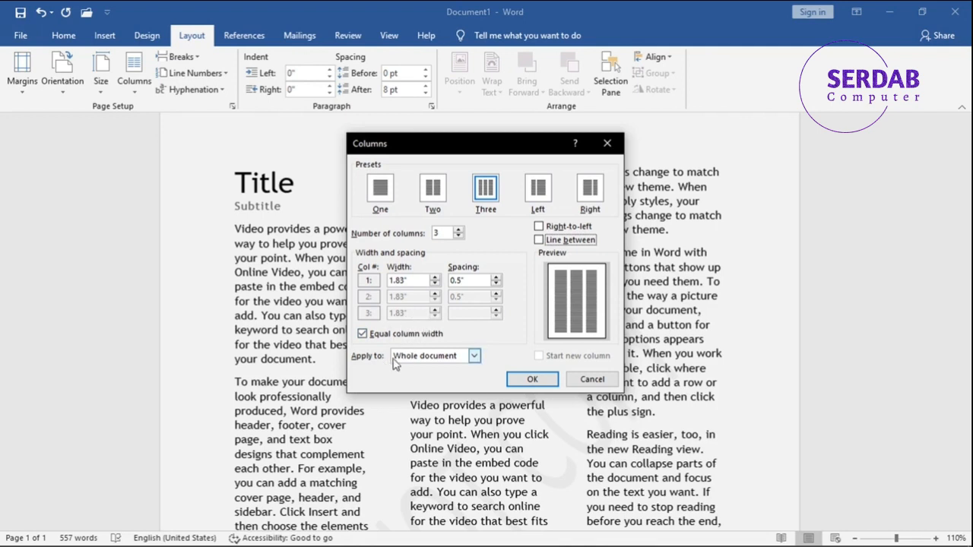
{"action": "left_click", "coordinate": [418, 357]}
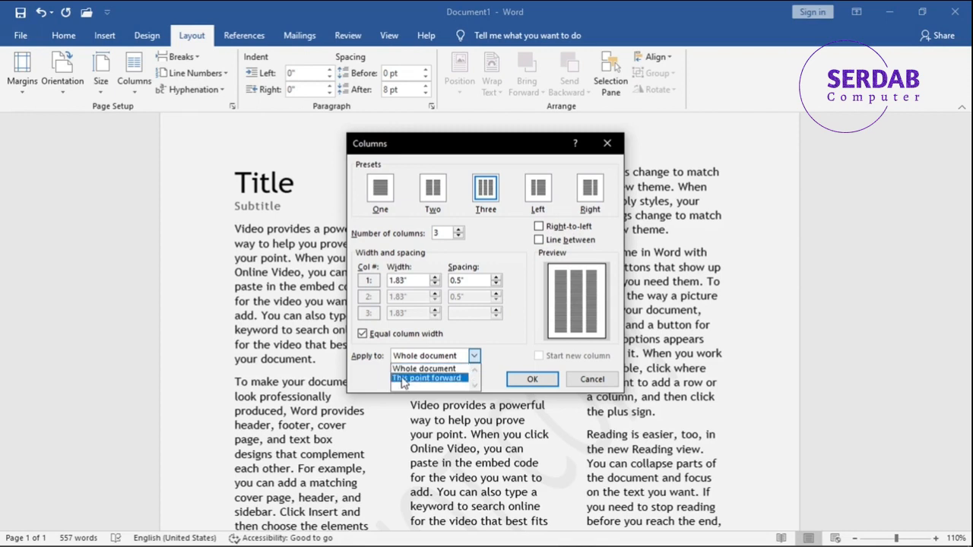
{"action": "left_click", "coordinate": [423, 368]}
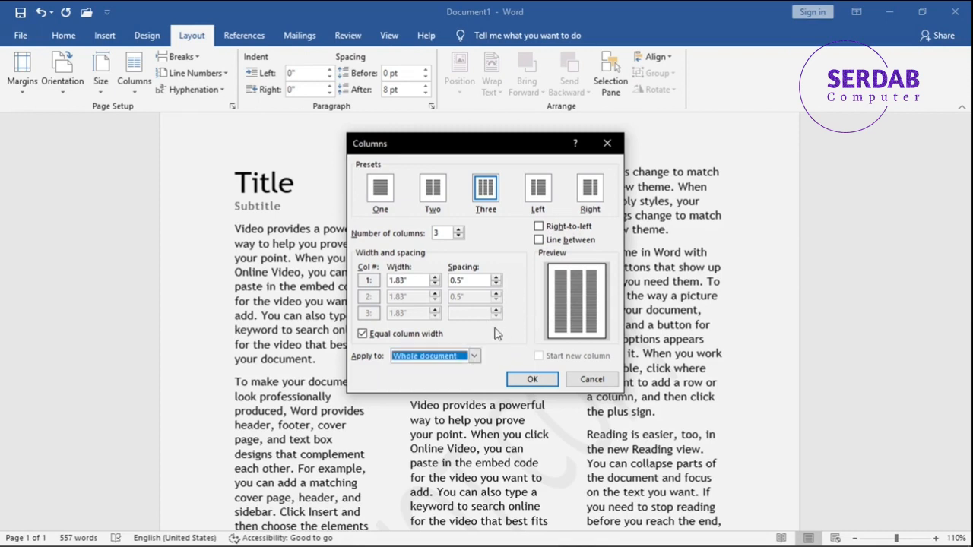
{"action": "left_click", "coordinate": [578, 381]}
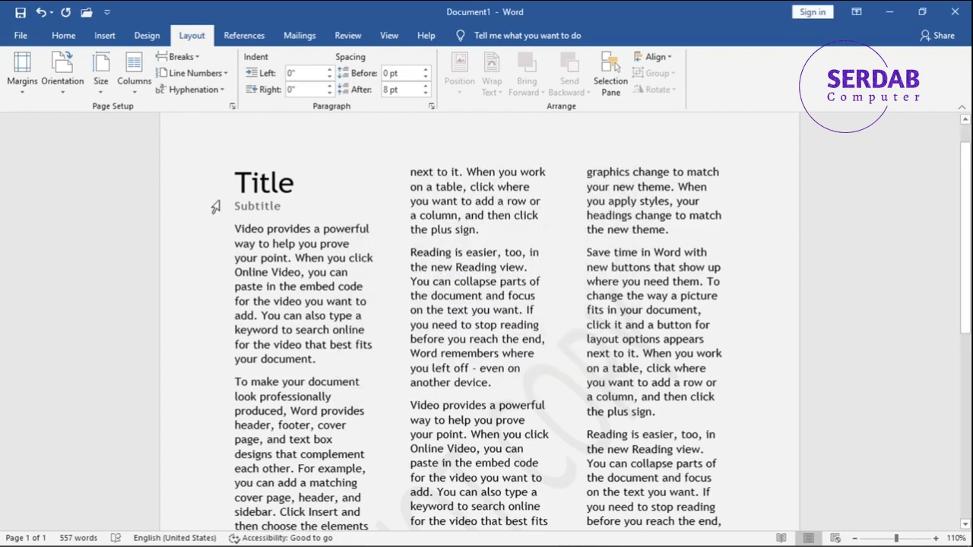
- Return the document layout to a single column
{"action": "left_click", "coordinate": [187, 65]}
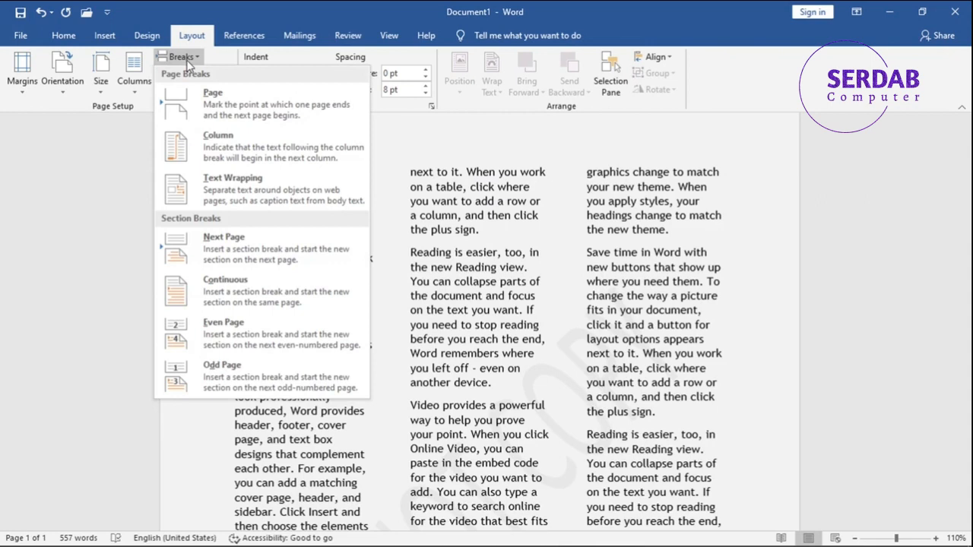
{"action": "left_click", "coordinate": [599, 280]}
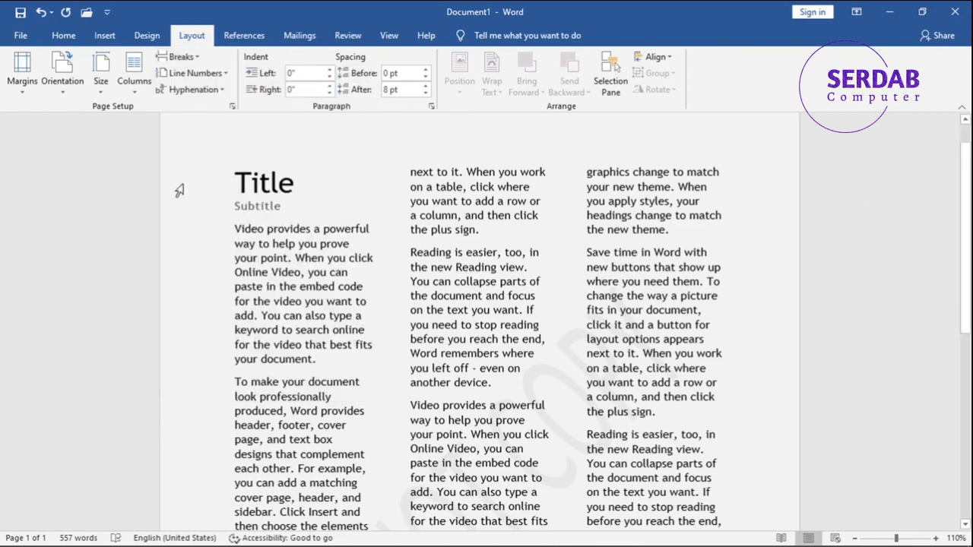
{"action": "left_click", "coordinate": [99, 93]}
{"action": "left_click", "coordinate": [74, 92]}
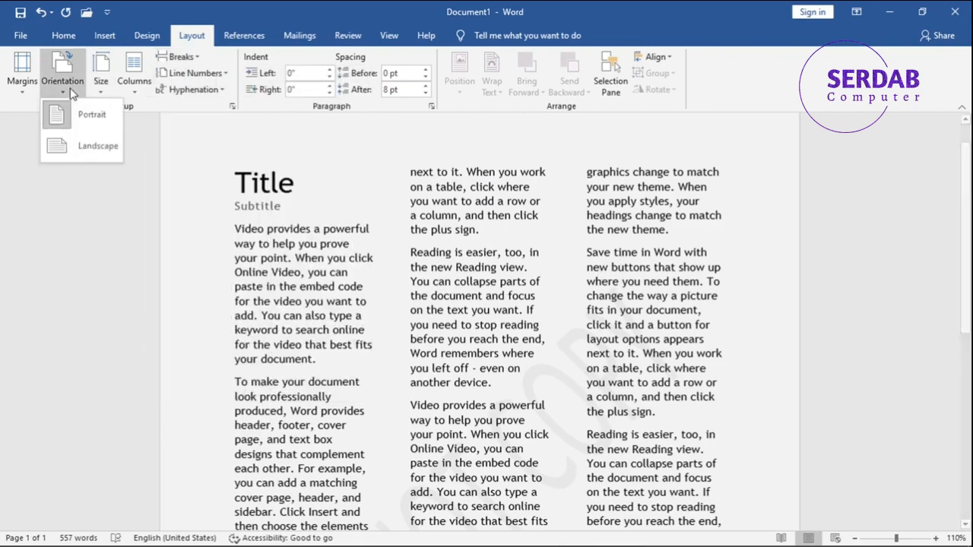
{"action": "left_click", "coordinate": [131, 84]}
{"action": "left_click", "coordinate": [149, 110]}
{"action": "scroll", "coordinate": [425, 304], "scroll_direction": "down", "scroll_amount": 10}
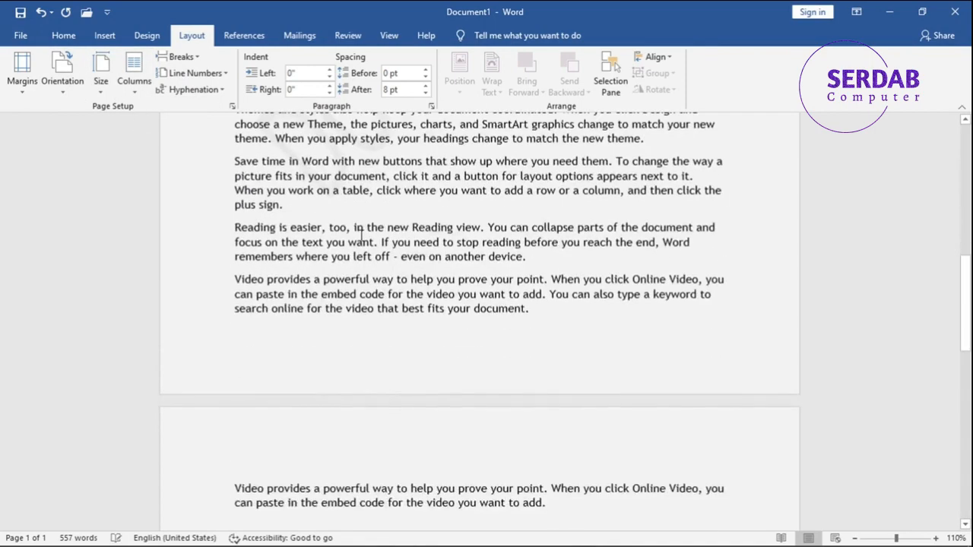
- Insert 100 sample paragraphs at the end of the document with =rand(100)
{"action": "scroll", "coordinate": [425, 304], "scroll_direction": "up", "scroll_amount": 10}
{"action": "scroll", "coordinate": [458, 334], "scroll_direction": "down", "scroll_amount": 10}
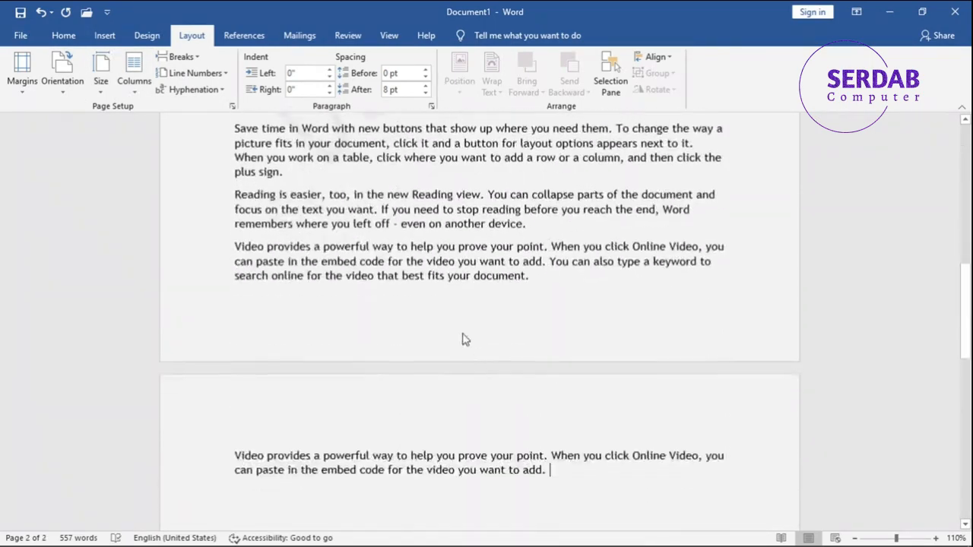
{"action": "left_click", "coordinate": [516, 410]}
{"action": "key", "text": "Return"}
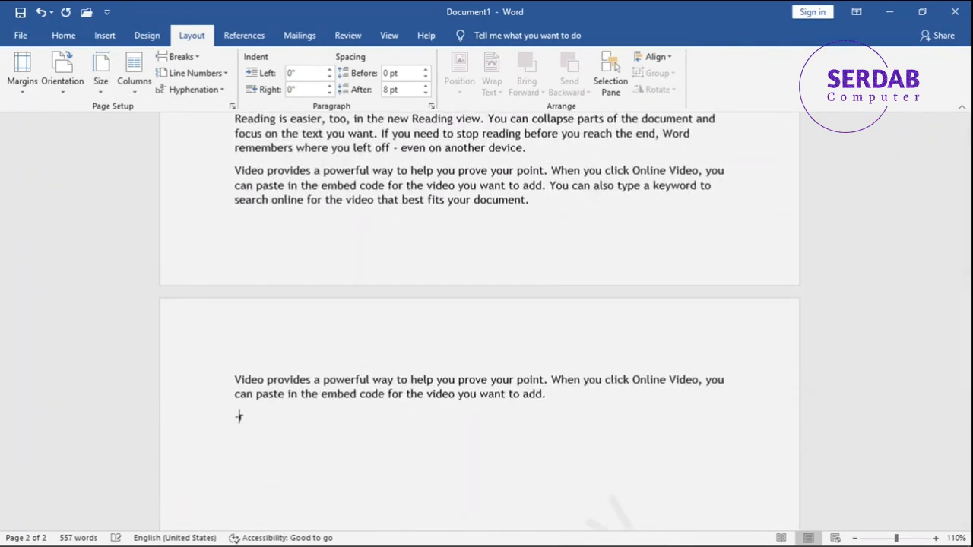
{"action": "type", "text": "-rad"}
{"action": "key", "text": "BackSpace"}
{"action": "type", "text": "rand(100)"}
{"action": "key", "text": "Return"}
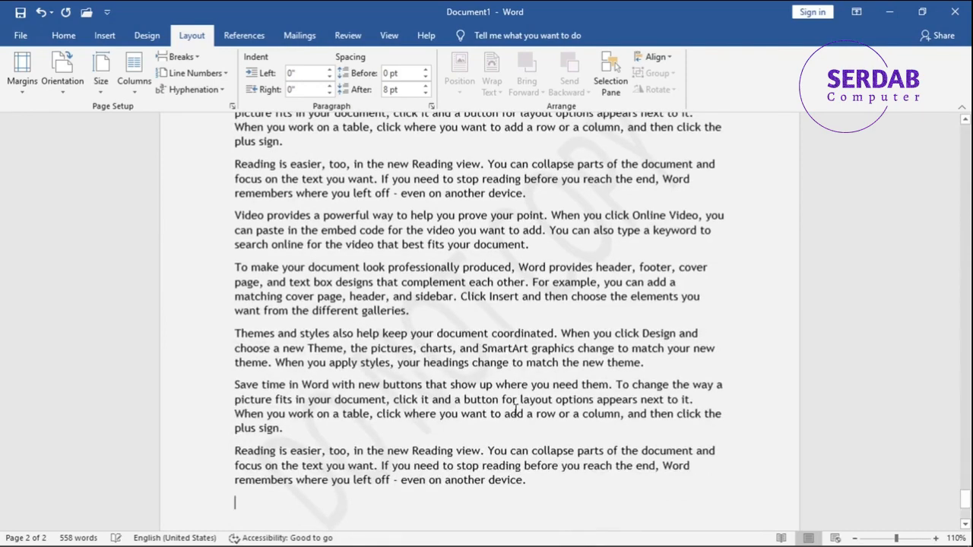
- Insert a page break after the first paragraph and undo it
{"action": "left_click_drag", "start_coordinate": [968, 498], "coordinate": [966, 135]}
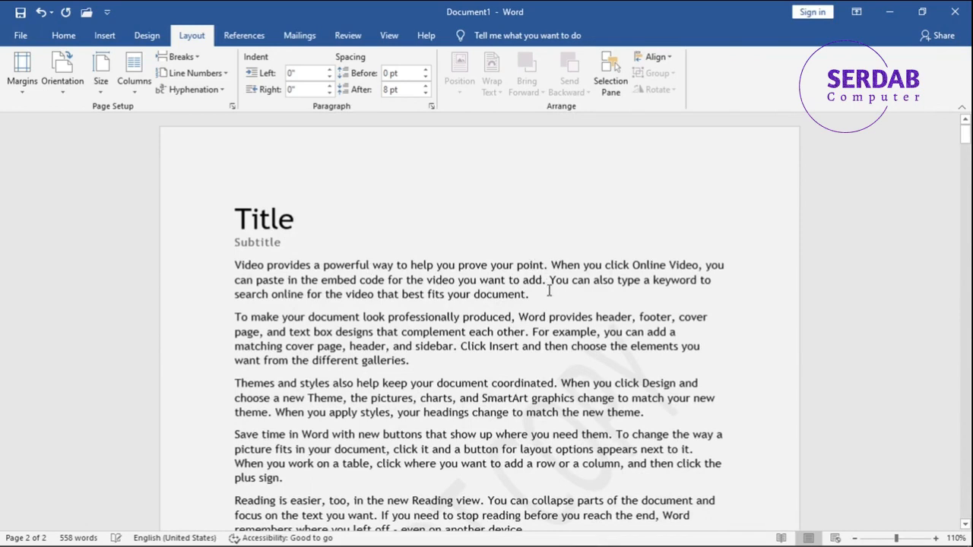
{"action": "left_click", "coordinate": [182, 58]}
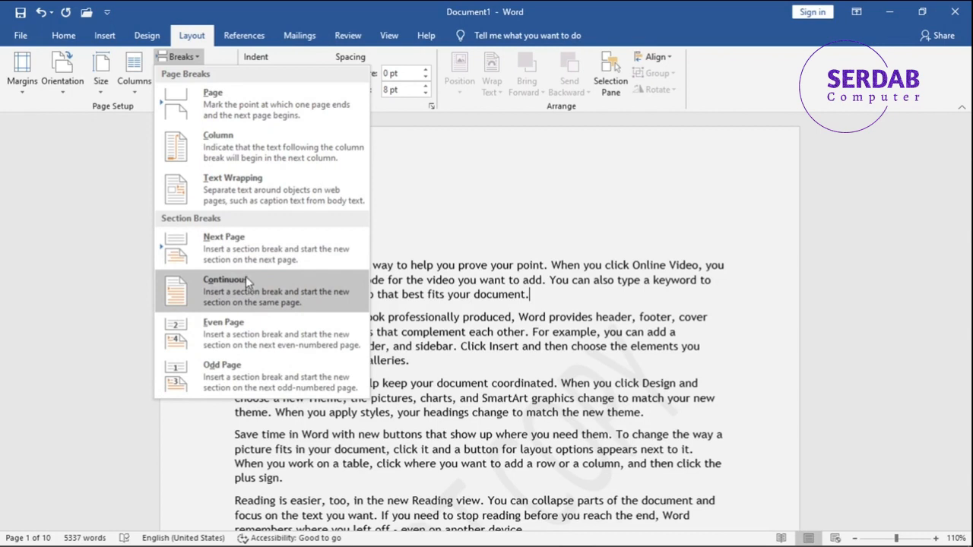
{"action": "left_click", "coordinate": [217, 97]}
{"action": "scroll", "coordinate": [419, 288], "scroll_direction": "up", "scroll_amount": 8}
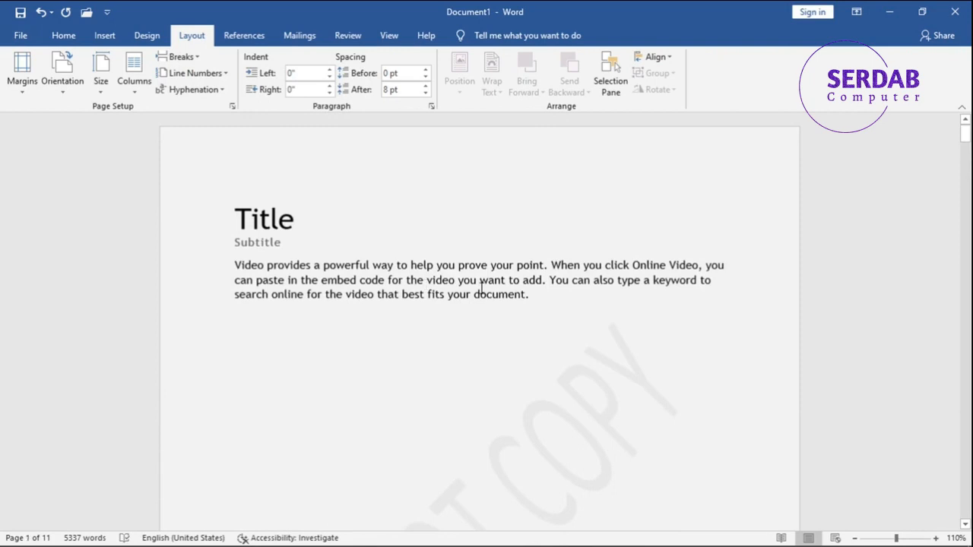
{"action": "key", "text": "ctrl+z"}
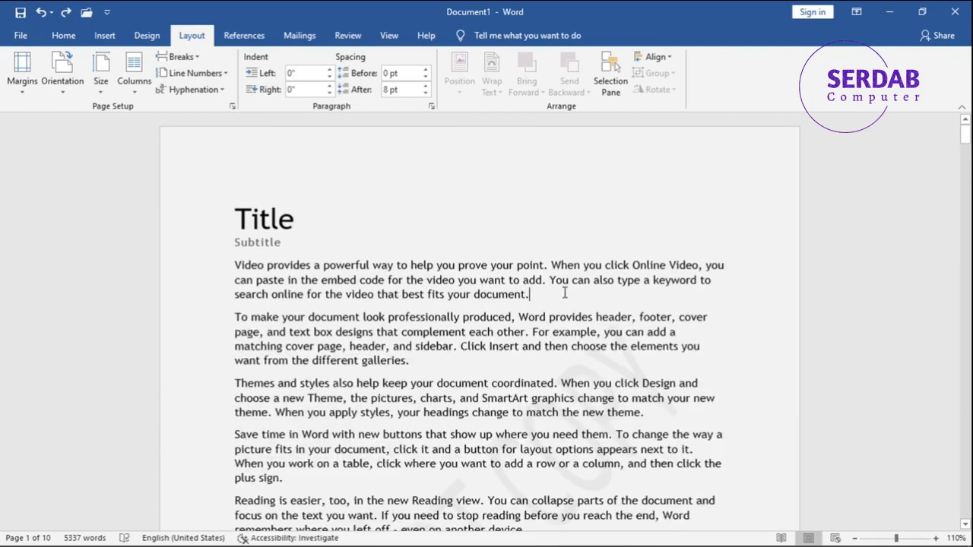
- Lay out the document text in two columns
{"action": "left_click", "coordinate": [194, 60]}
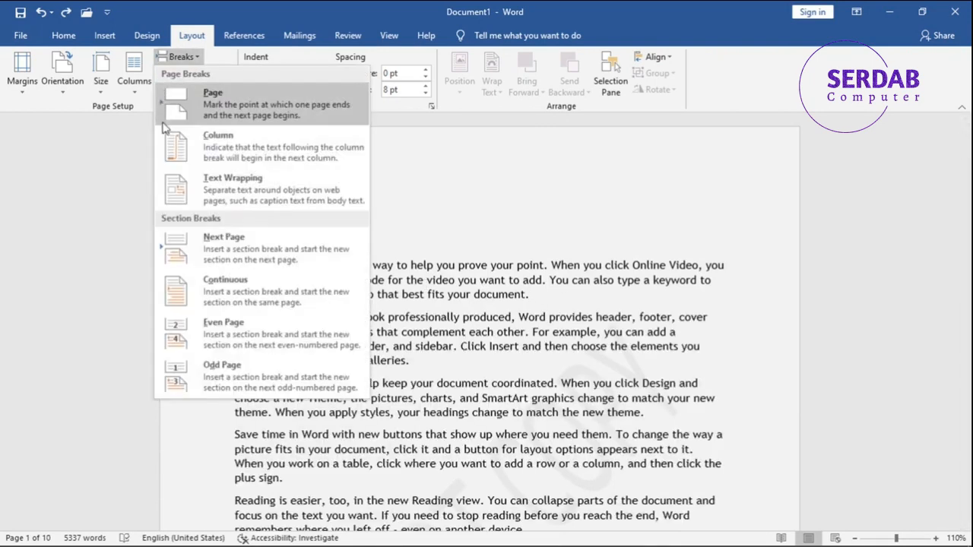
{"action": "left_click", "coordinate": [507, 334]}
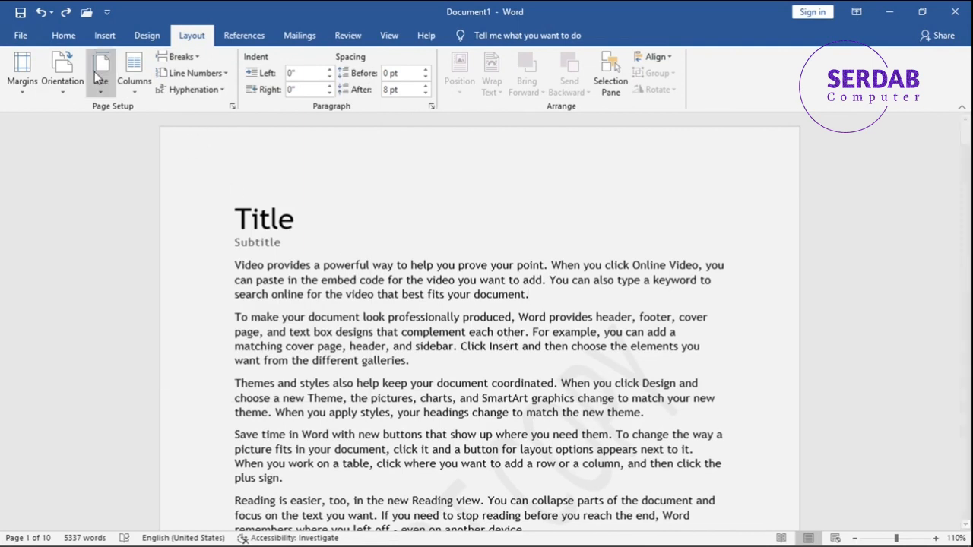
{"action": "left_click", "coordinate": [101, 76]}
{"action": "left_click", "coordinate": [133, 82]}
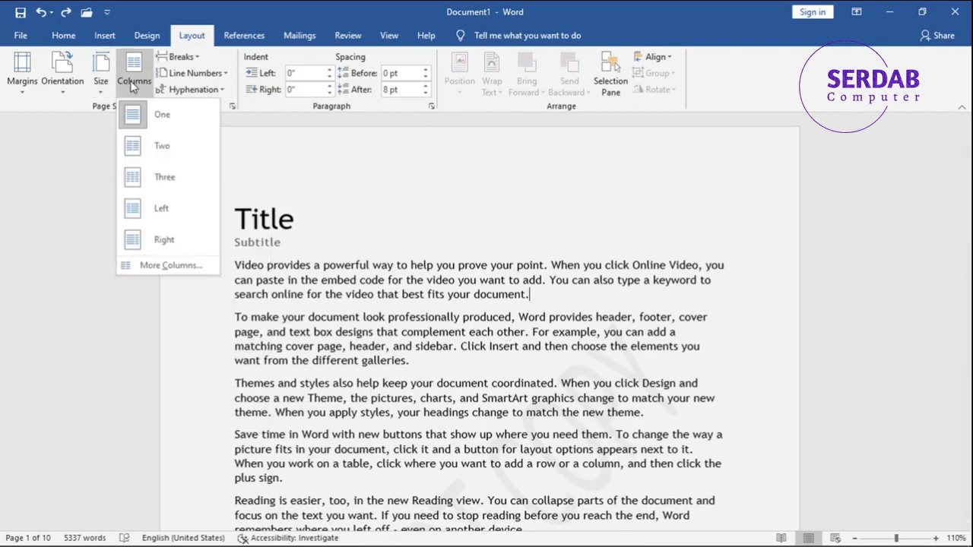
{"action": "left_click", "coordinate": [152, 152]}
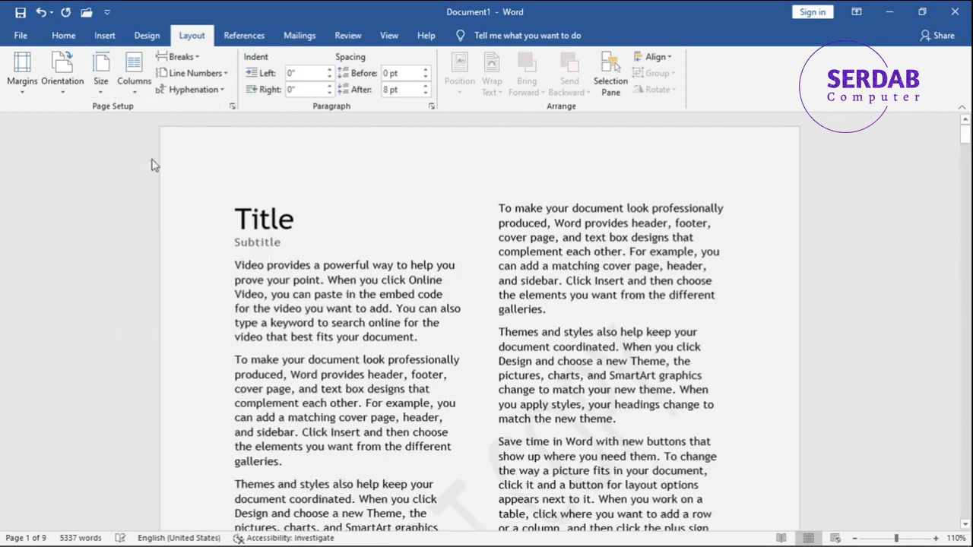
- Insert a column break at the end of the first body paragraph
{"action": "left_click", "coordinate": [418, 337]}
{"action": "left_click", "coordinate": [163, 57]}
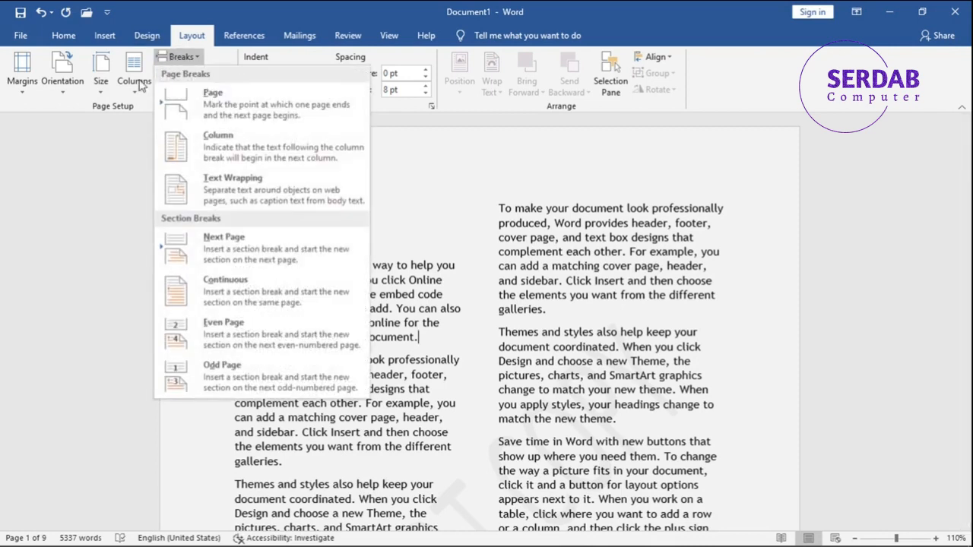
{"action": "left_click", "coordinate": [211, 143]}
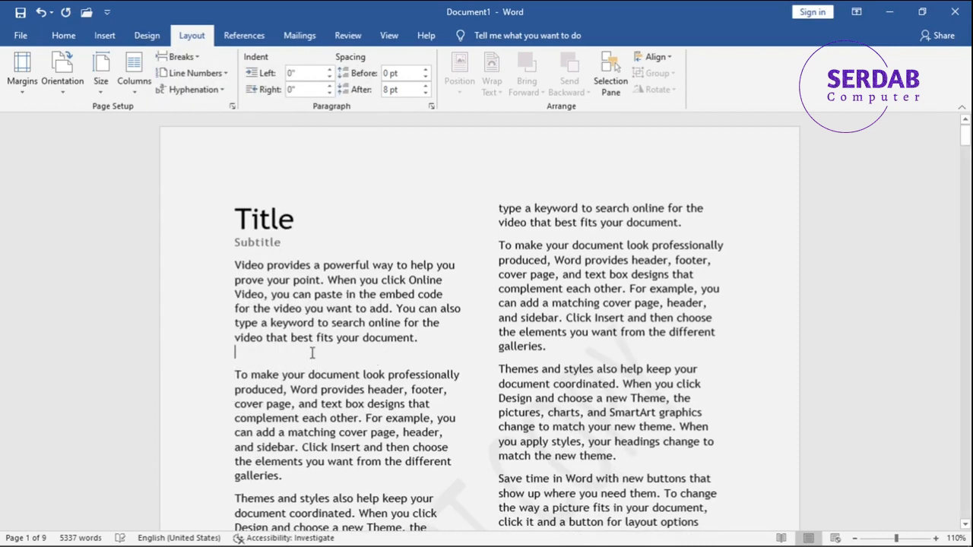
- Insert text wrapping breaks after the first body paragraph and undo the inserted breaks
{"action": "left_click", "coordinate": [181, 58]}
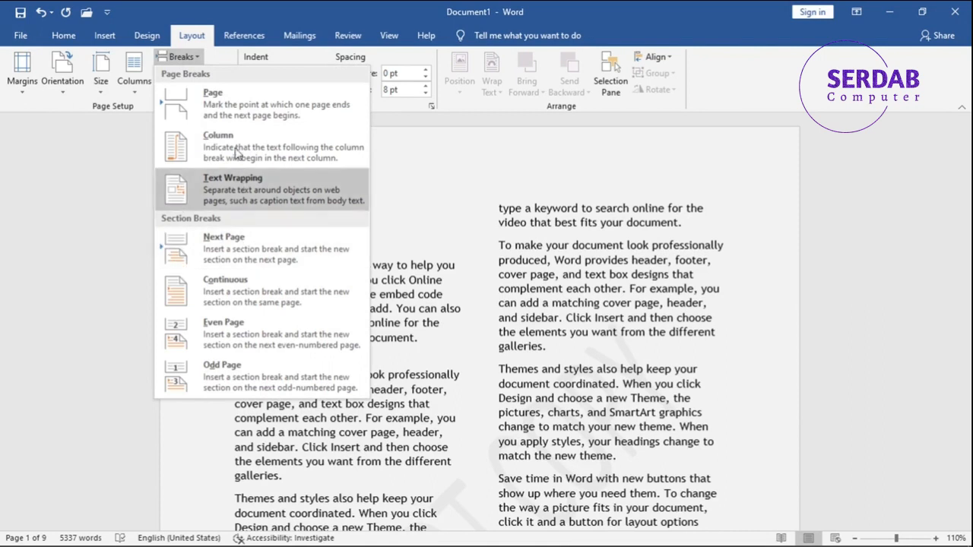
{"action": "left_click", "coordinate": [228, 186]}
{"action": "scroll", "coordinate": [454, 342], "scroll_direction": "down", "scroll_amount": 2}
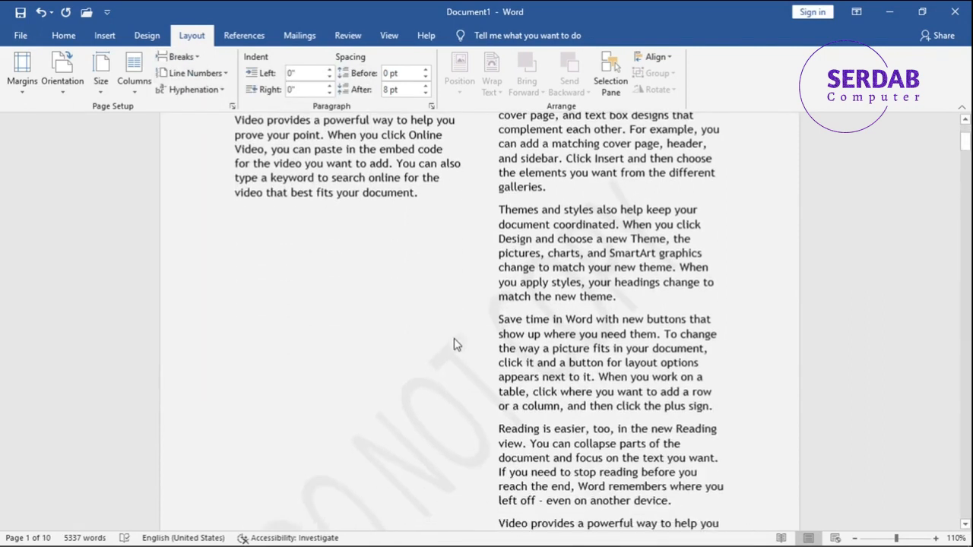
{"action": "scroll", "coordinate": [453, 342], "scroll_direction": "up", "scroll_amount": 4}
{"action": "key", "text": "ctrl+z"}
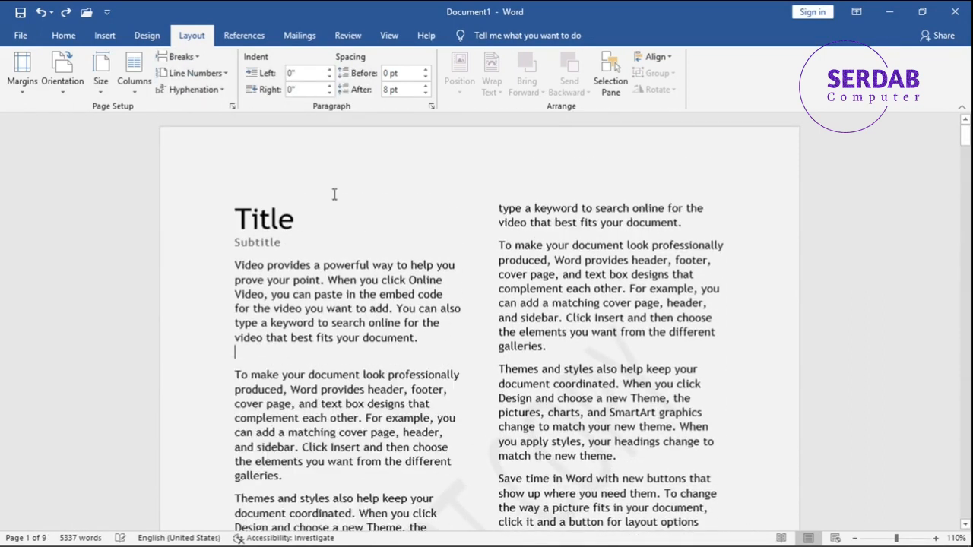
{"action": "left_click", "coordinate": [176, 57]}
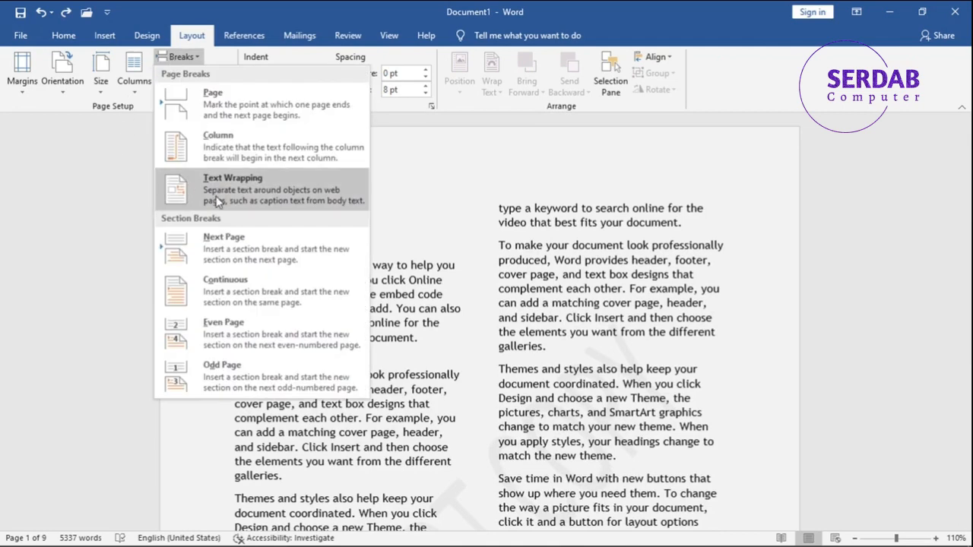
{"action": "left_click", "coordinate": [284, 203]}
{"action": "key", "text": "ctrl+z"}
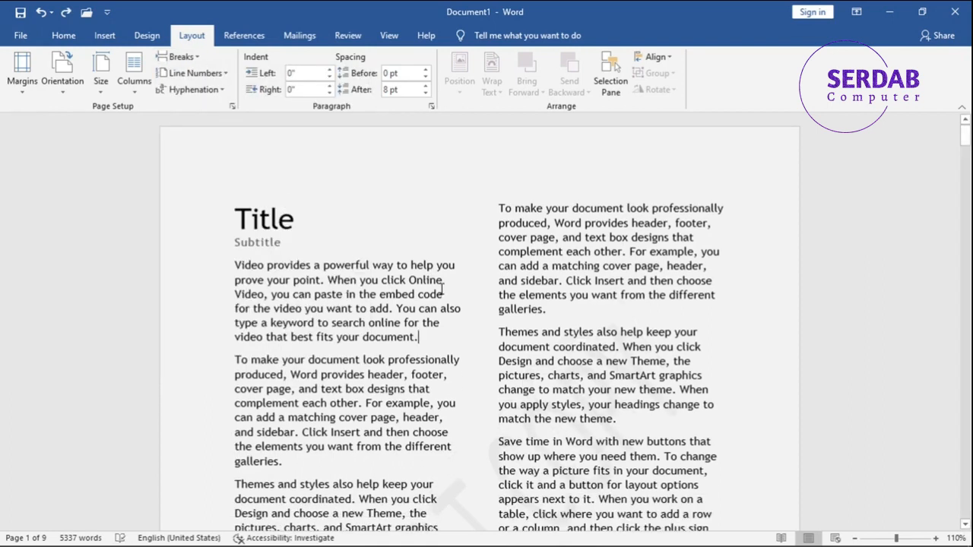
- Return the document layout to a single column
{"action": "left_click", "coordinate": [132, 114]}
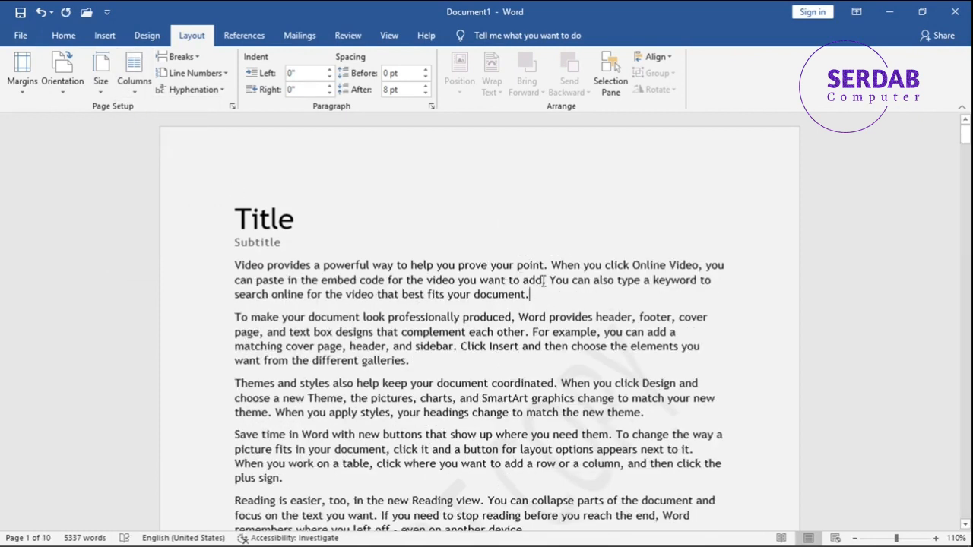
- Split the first body paragraph into a new paragraph after 'the video you want to add.' and undo it
{"action": "left_click", "coordinate": [550, 279]}
{"action": "key", "text": "Return"}
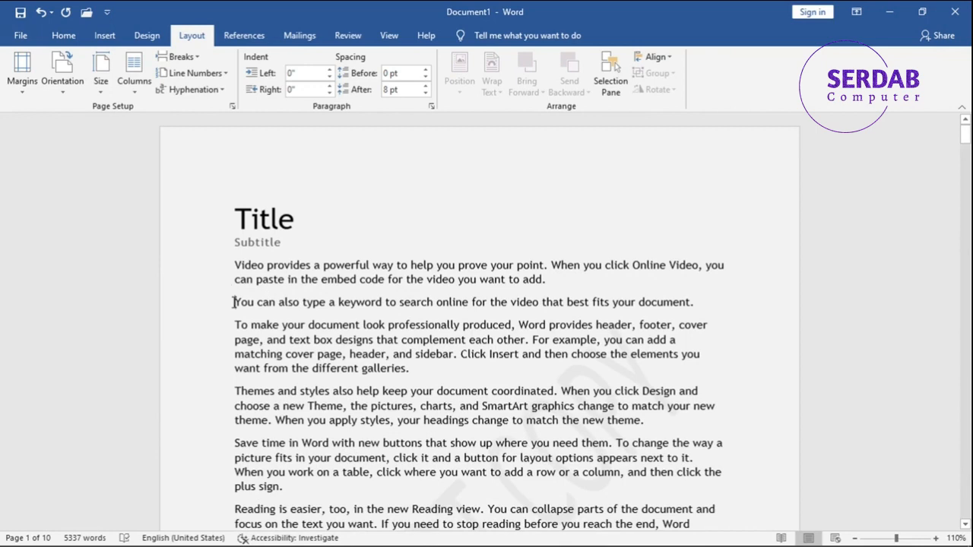
{"action": "key", "text": "ctrl+z"}
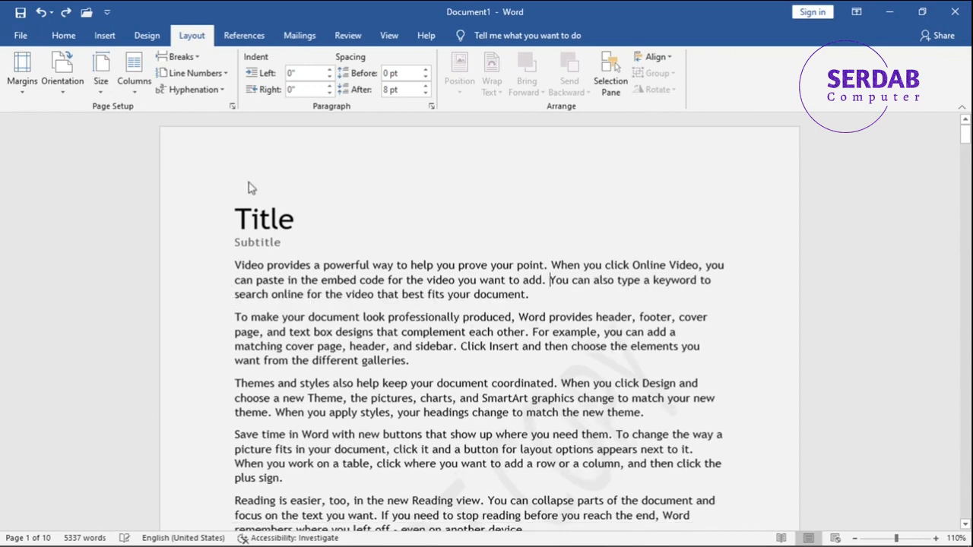
- Insert a text wrapping break, then a manual line break, after 'you want to add.', undoing each one
{"action": "left_click", "coordinate": [181, 57]}
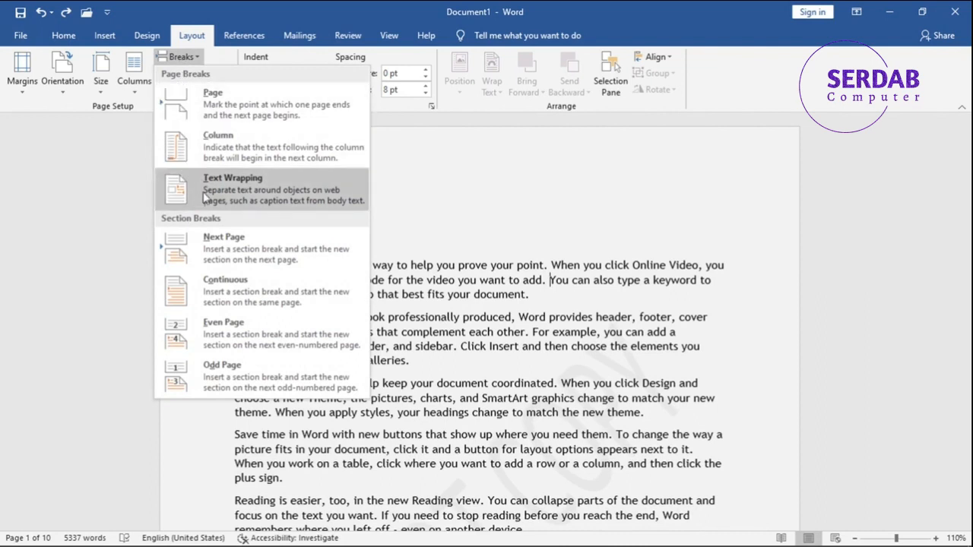
{"action": "left_click", "coordinate": [202, 192]}
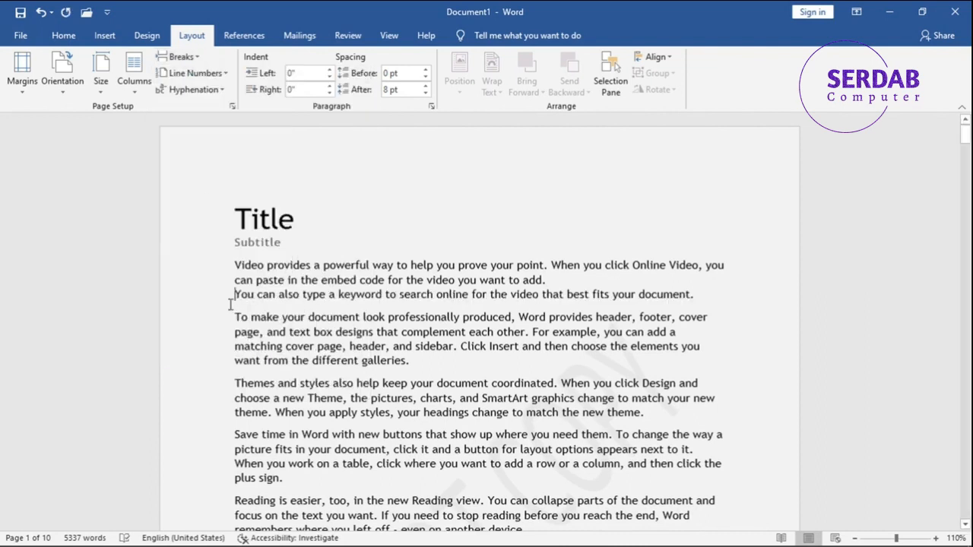
{"action": "key", "text": "ctrl+z"}
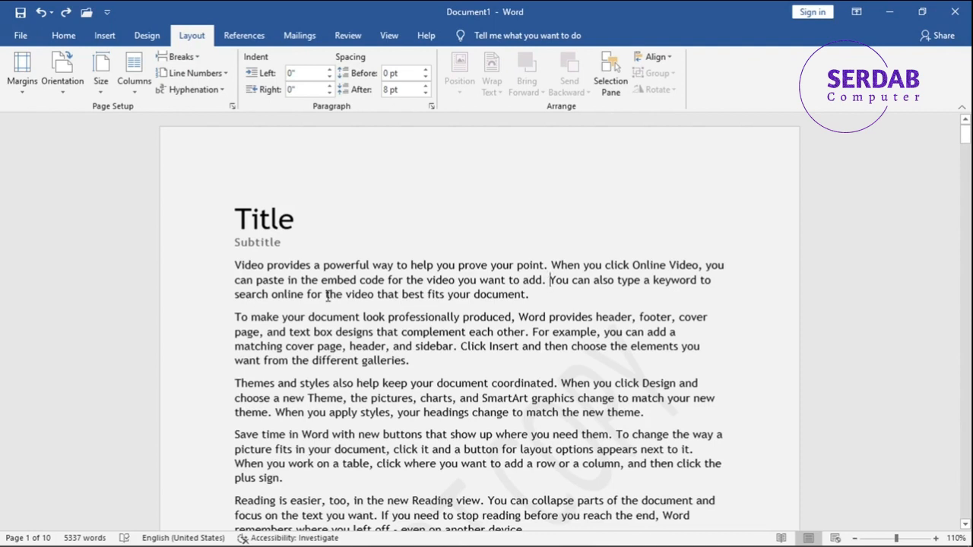
{"action": "key", "text": "shift+Return"}
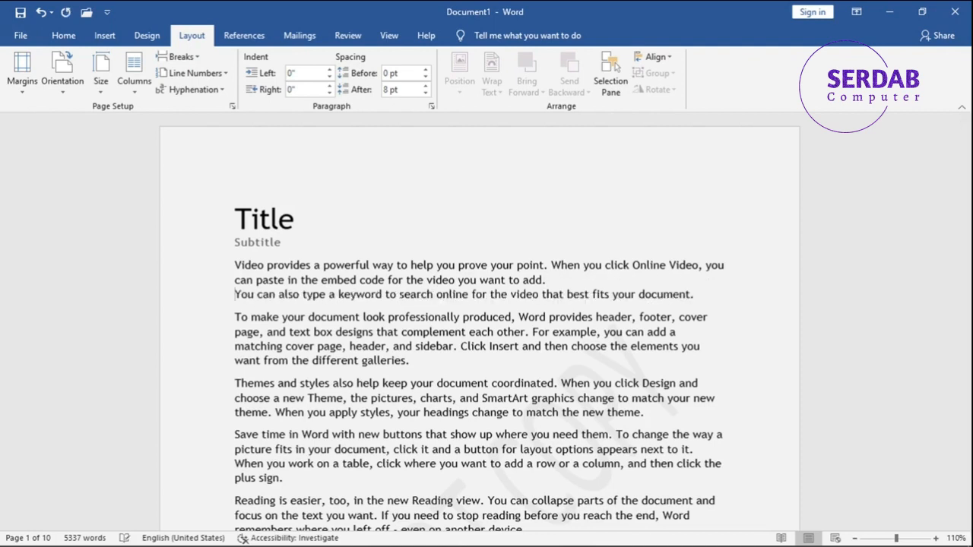
{"action": "key", "text": "ctrl+z"}
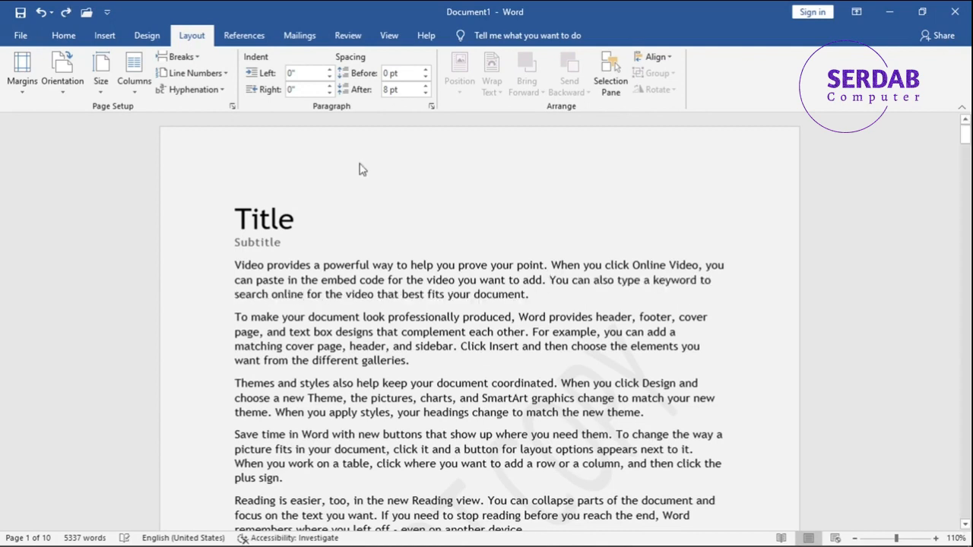
- Insert a page break before 'You can also type a keyword' in the first body paragraph
{"action": "left_click", "coordinate": [180, 57]}
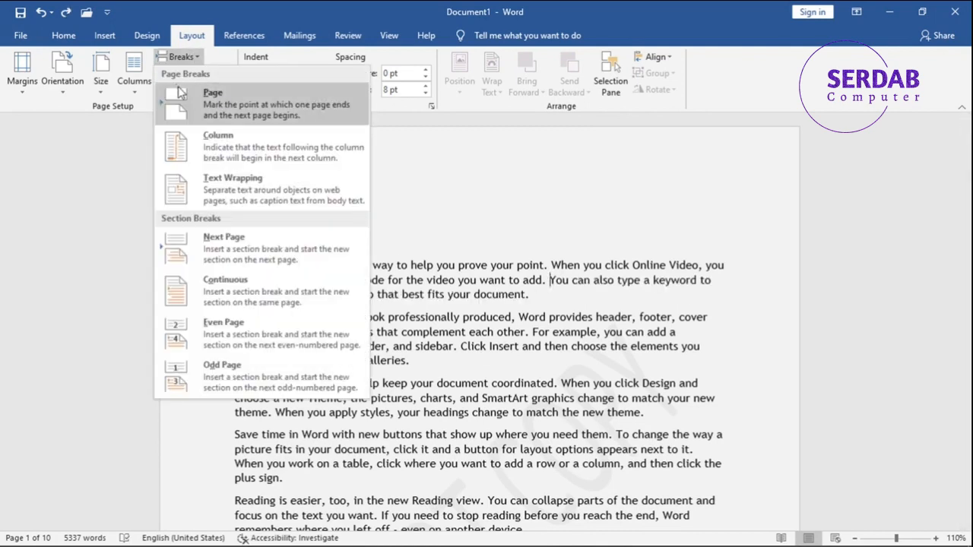
{"action": "left_click", "coordinate": [554, 283]}
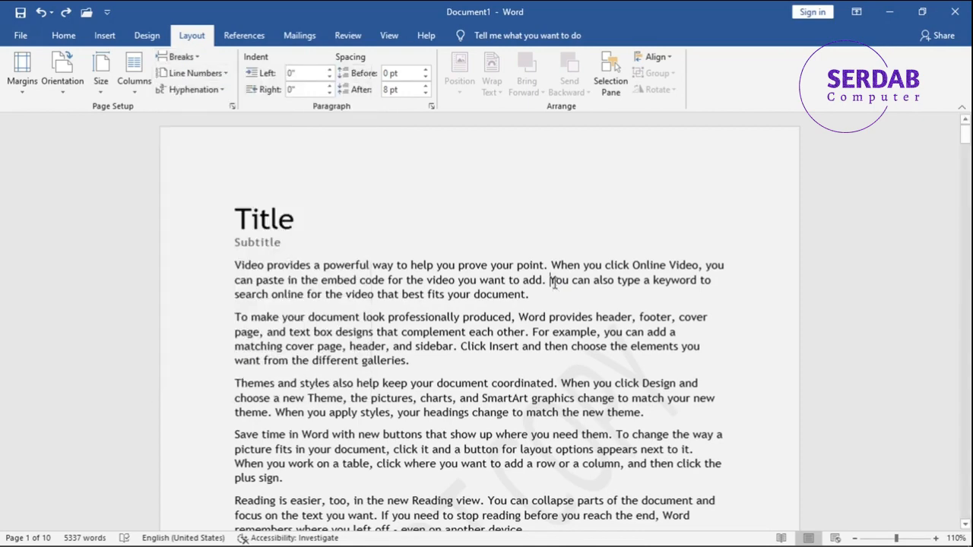
{"action": "key", "text": "ctrl+Return"}
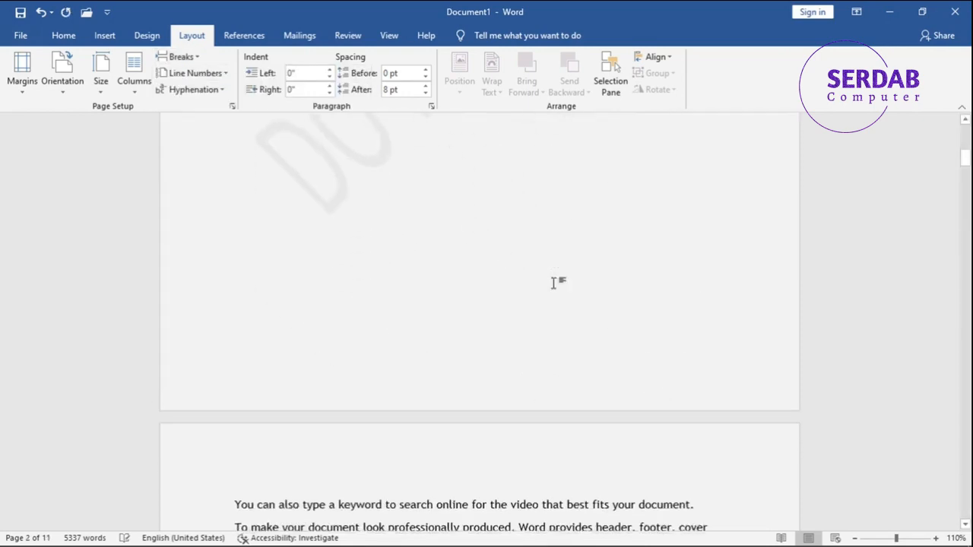